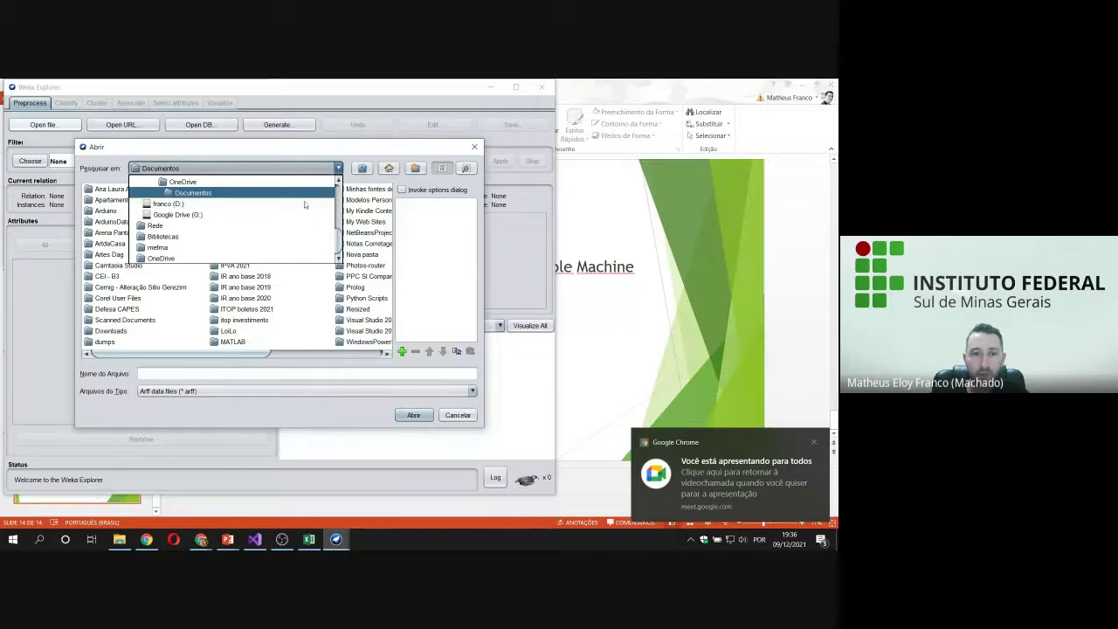
Browse to the Program Files folder on the SSD (C:) drive in the dataset file chooser
scroll(304, 200, "up", 3)
left_click(244, 185)
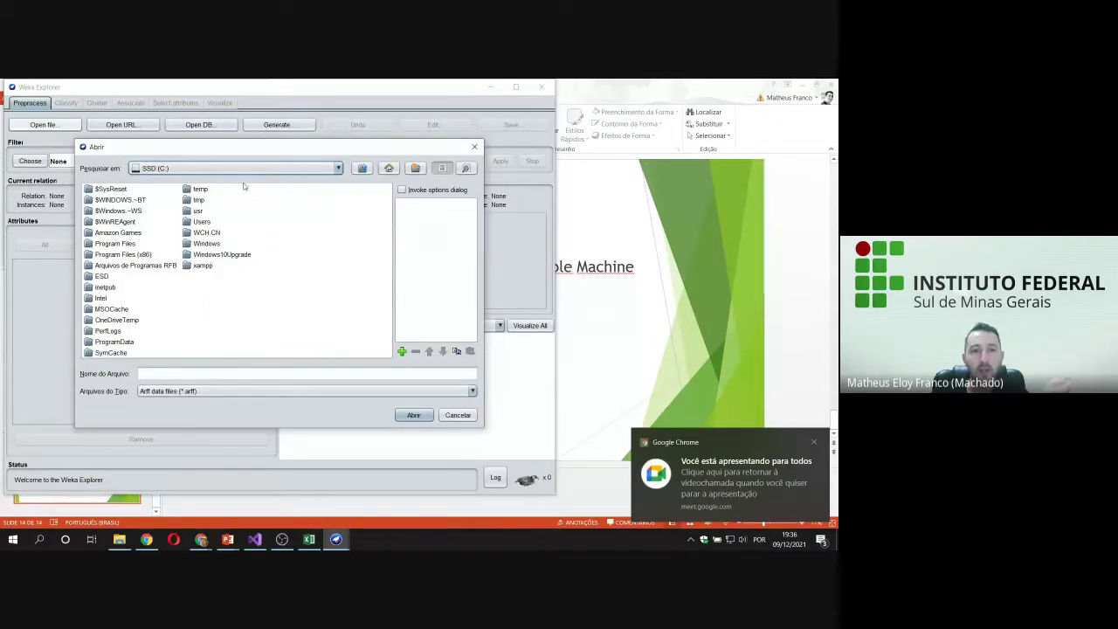
left_click(133, 245)
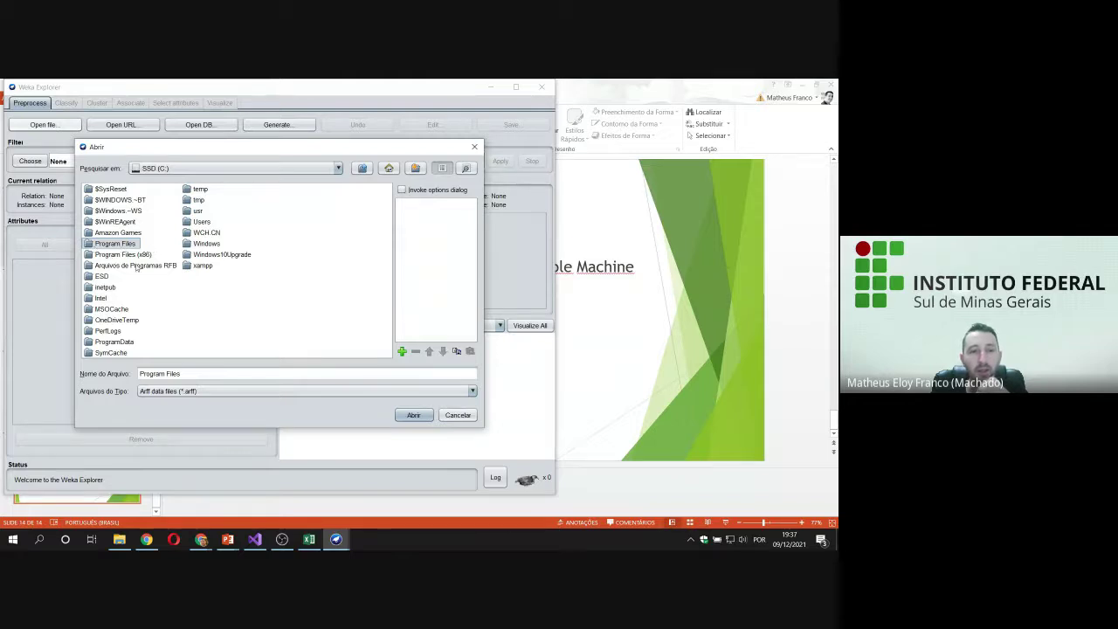
left_click(127, 256)
left_click(97, 244)
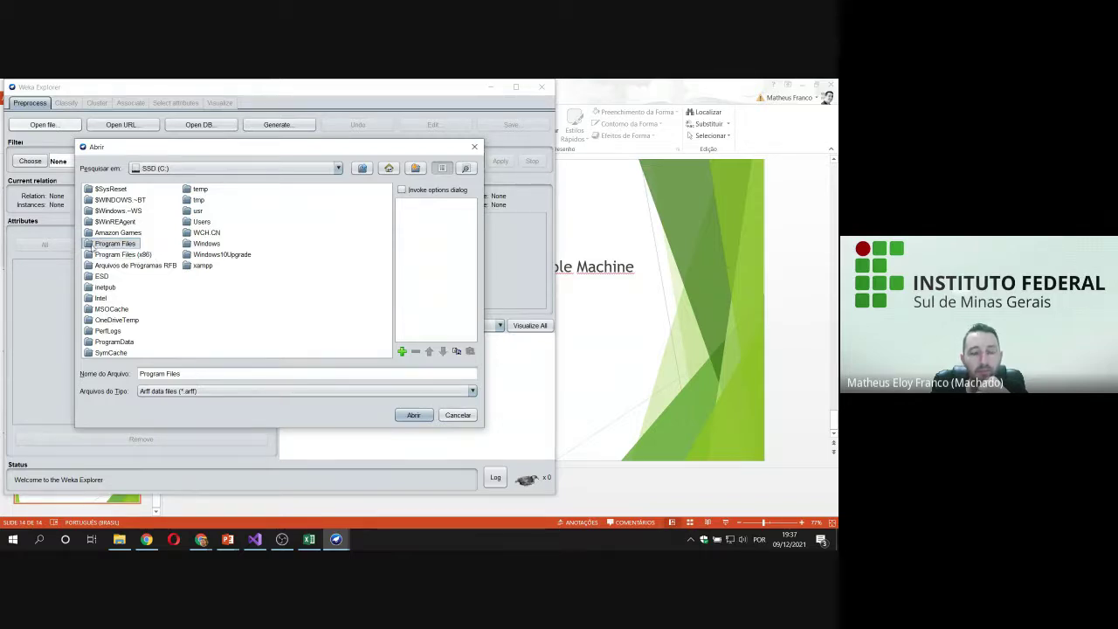
double_click(90, 246)
right_click(90, 246)
key("Escape")
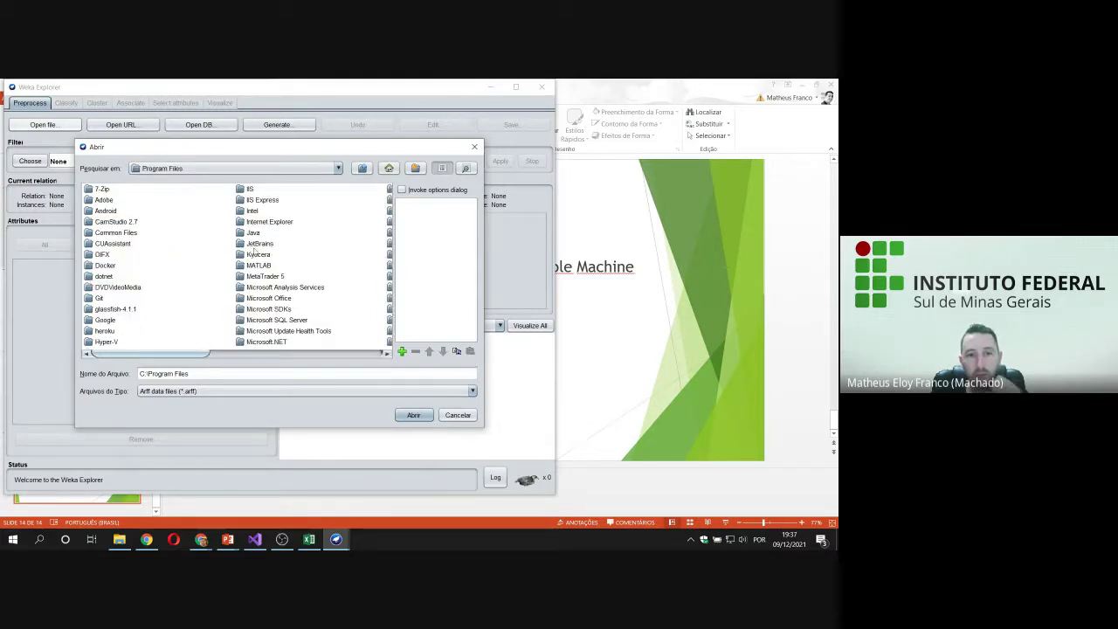
Open the Weka-3-8-4 installation folder inside Program Files
scroll(207, 341, "down", 3)
left_click(259, 308)
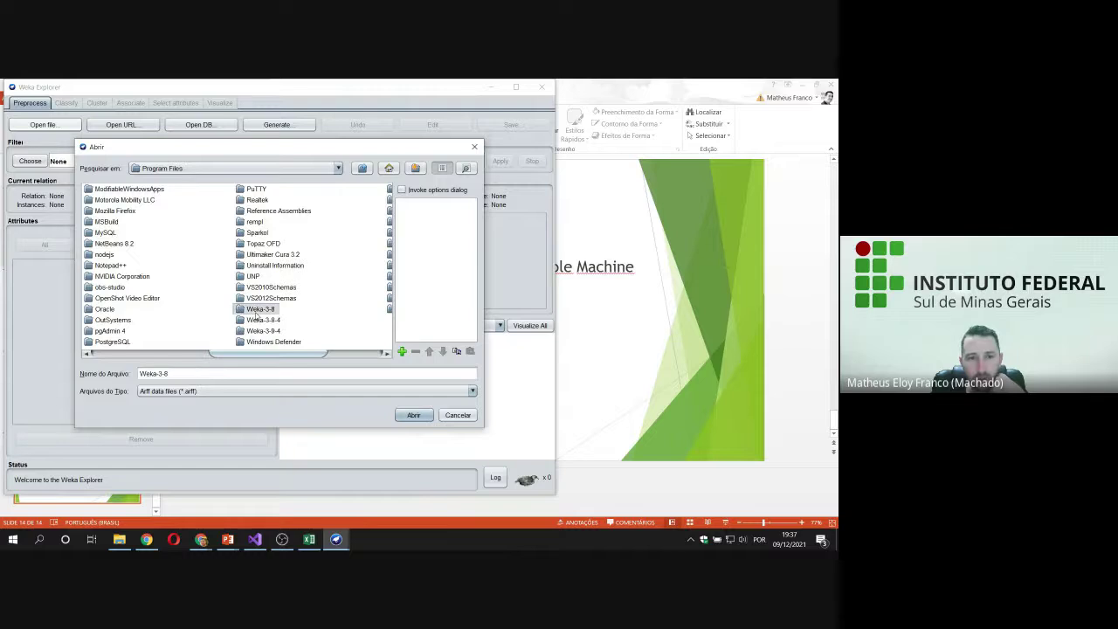
scroll(256, 312, "up", 3)
left_click(255, 309)
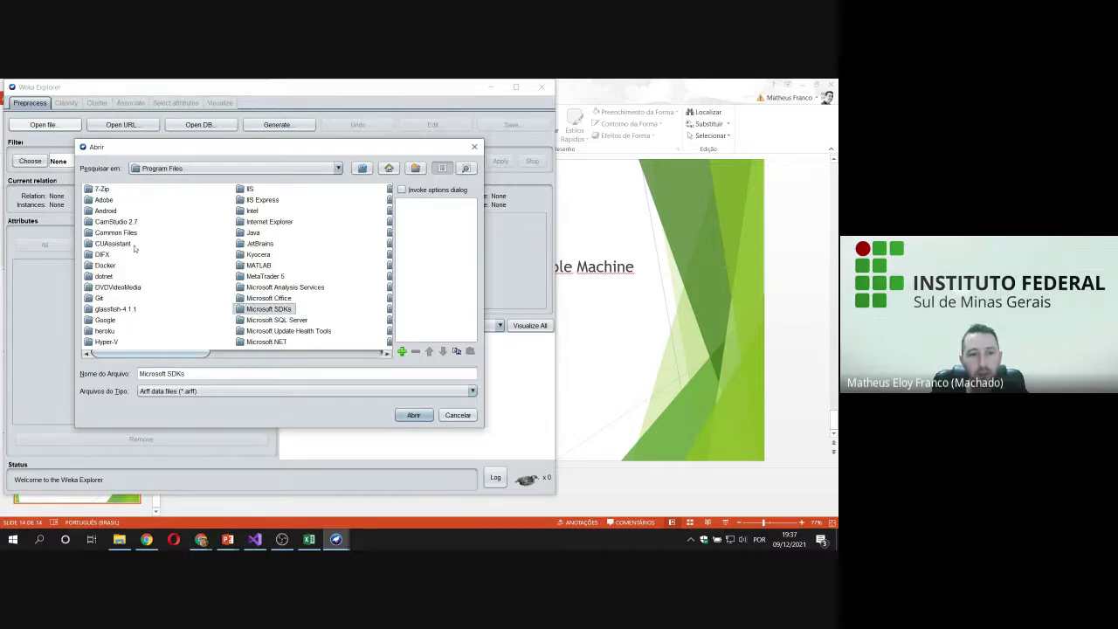
scroll(265, 289, "down", 3)
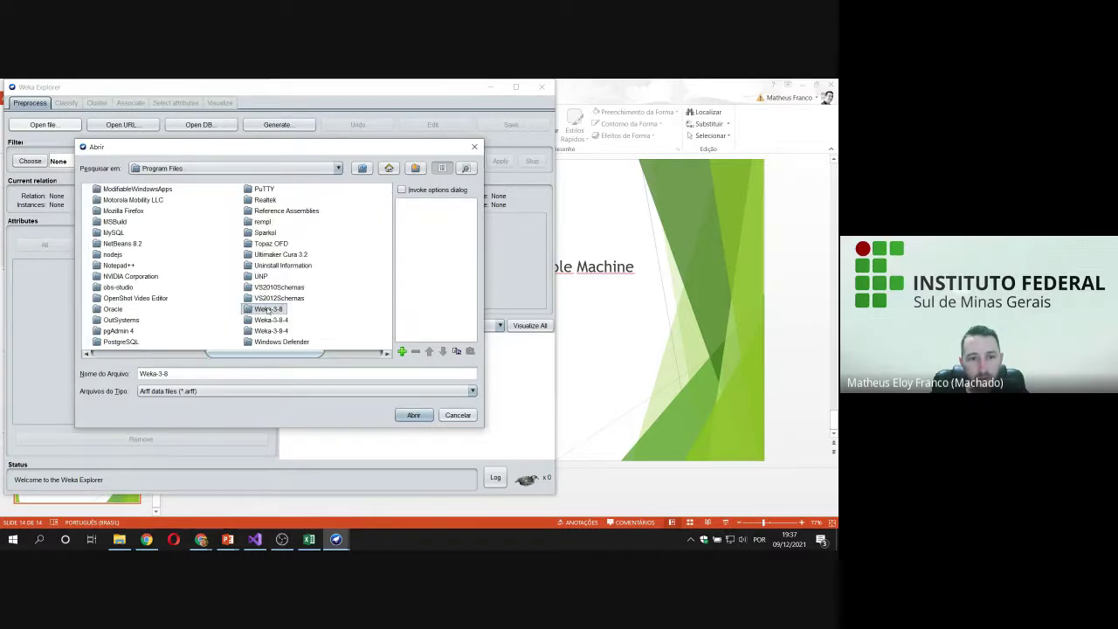
scroll(258, 310, "up", 3)
left_click(256, 310)
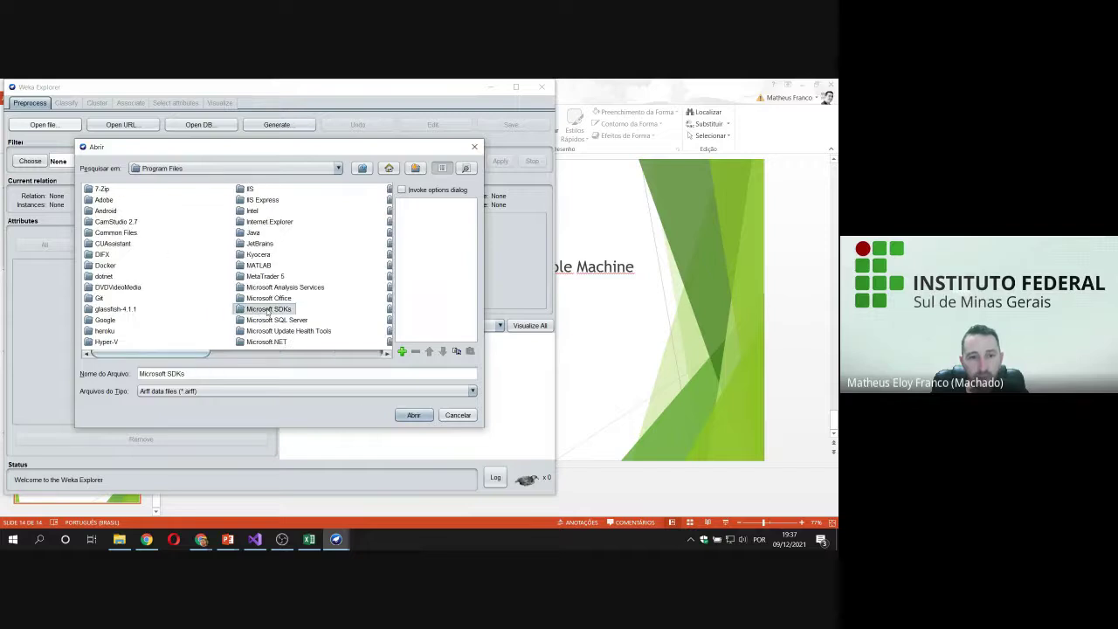
scroll(262, 311, "down", 3)
left_click(264, 309)
left_click(257, 319)
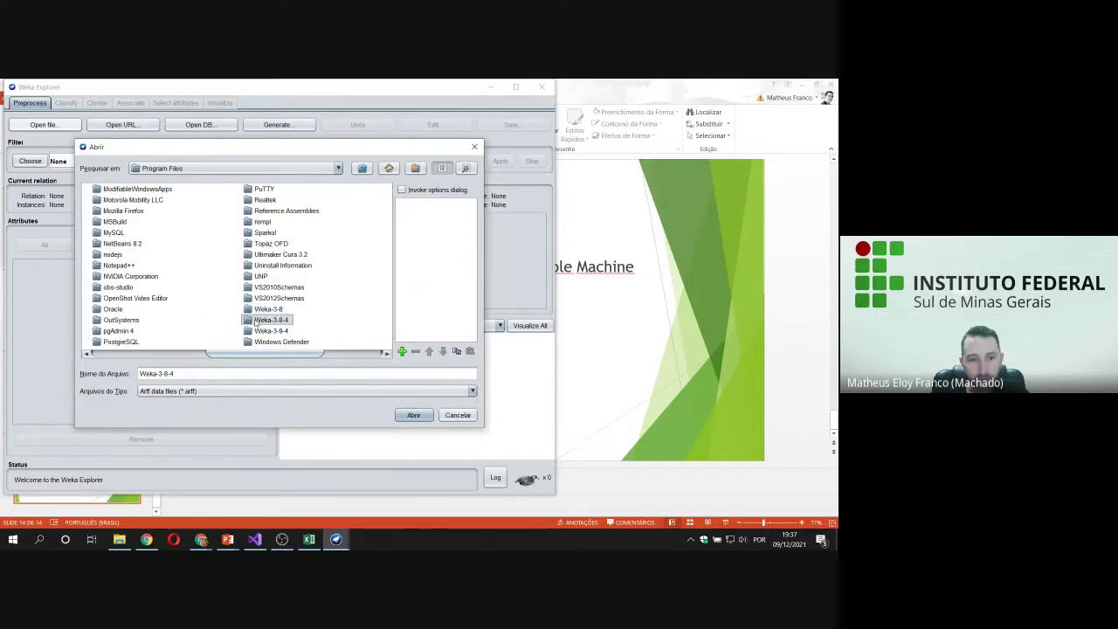
double_click(254, 320)
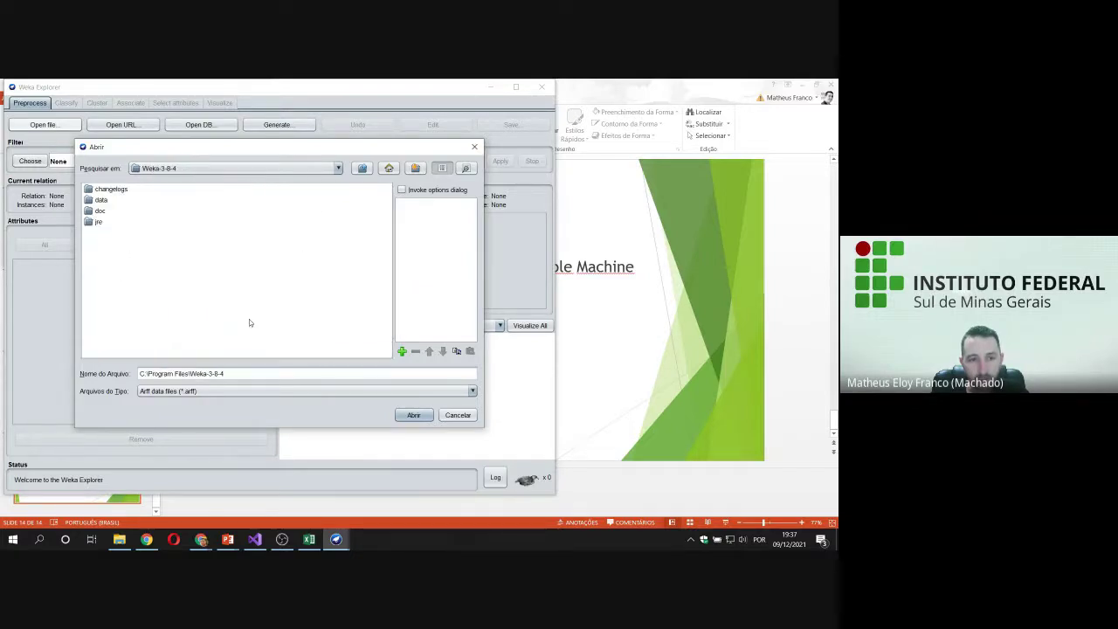
Load breast-cancer.arff from the data folder and view the distributions of its Class and age attributes
left_click(100, 201)
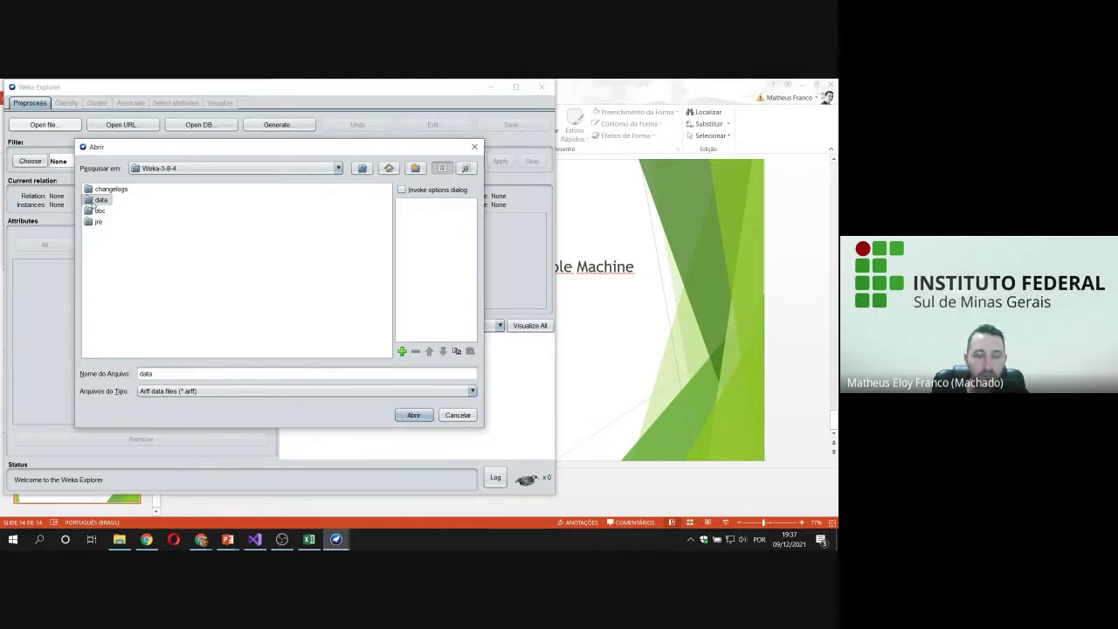
double_click(94, 203)
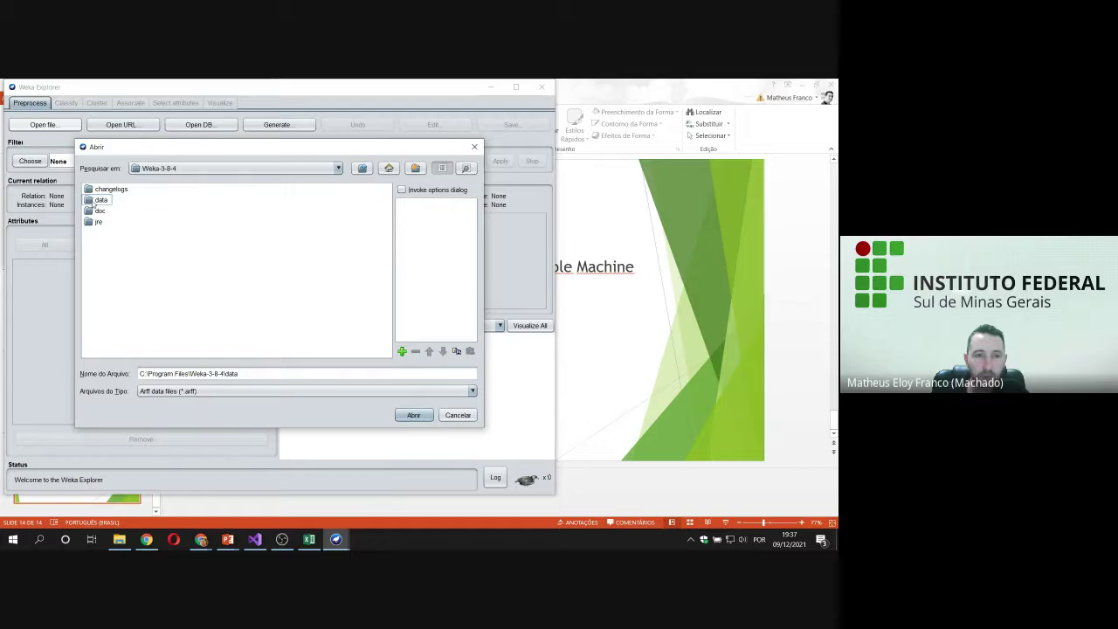
double_click(102, 201)
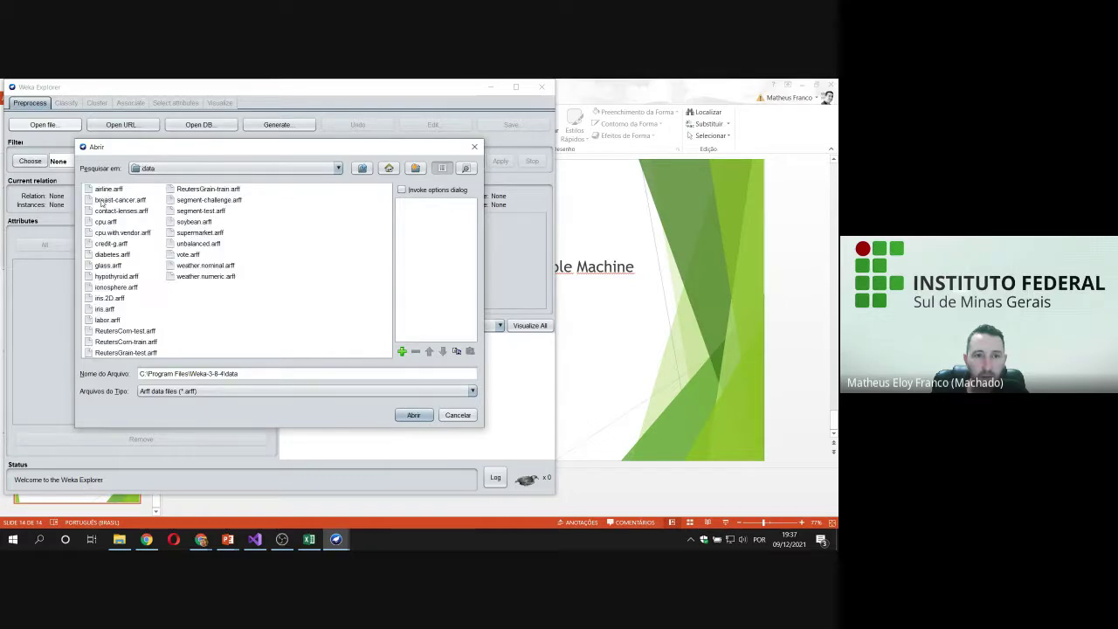
left_click(102, 201)
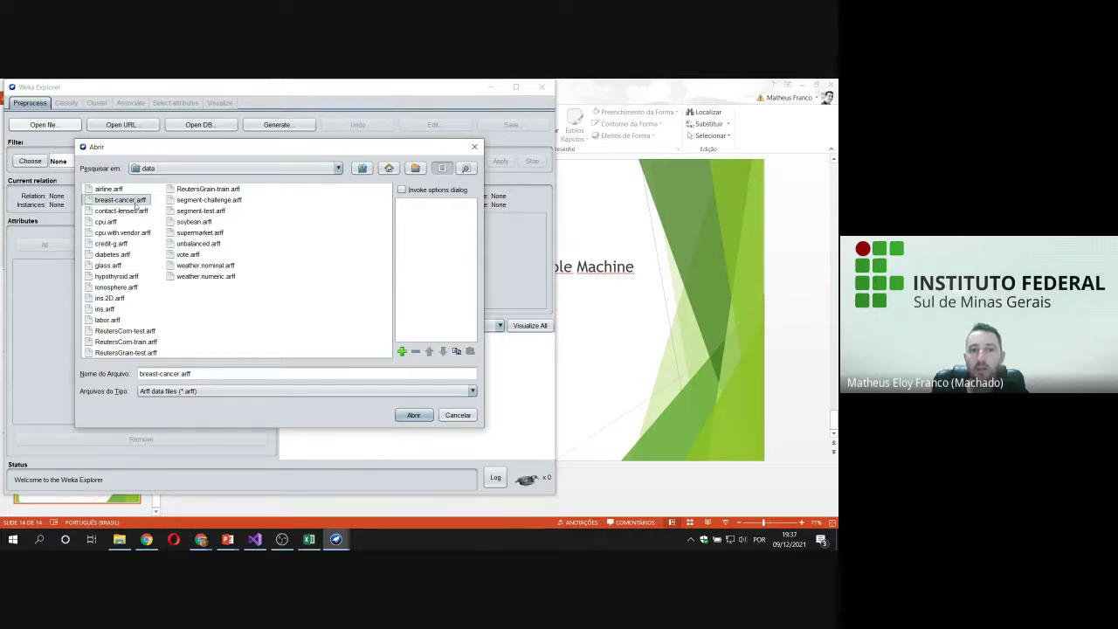
left_click(419, 416)
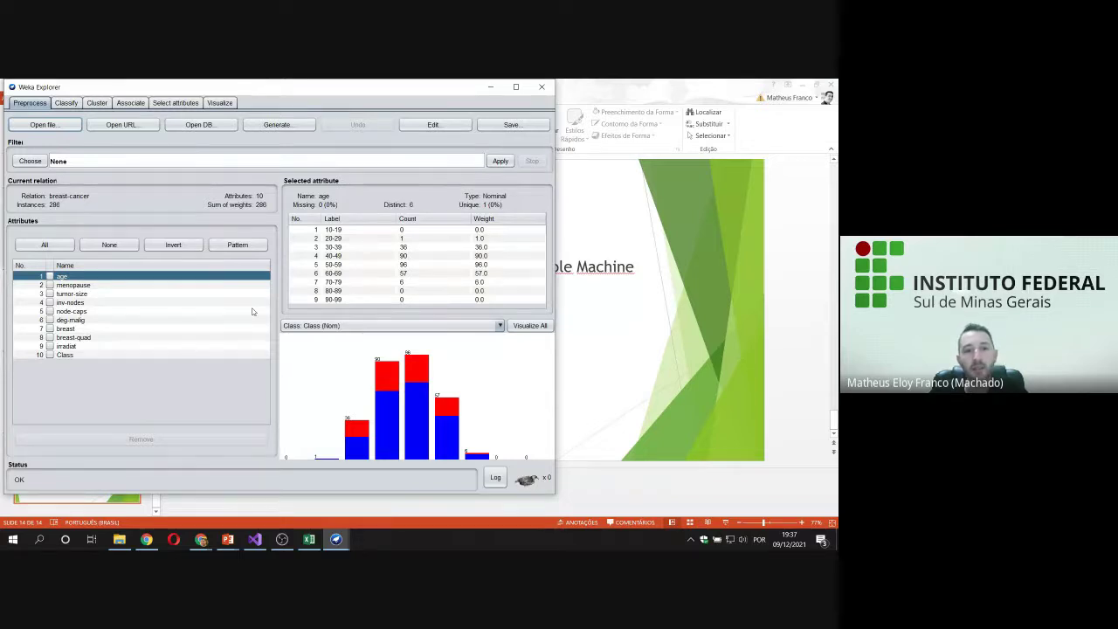
left_click(160, 356)
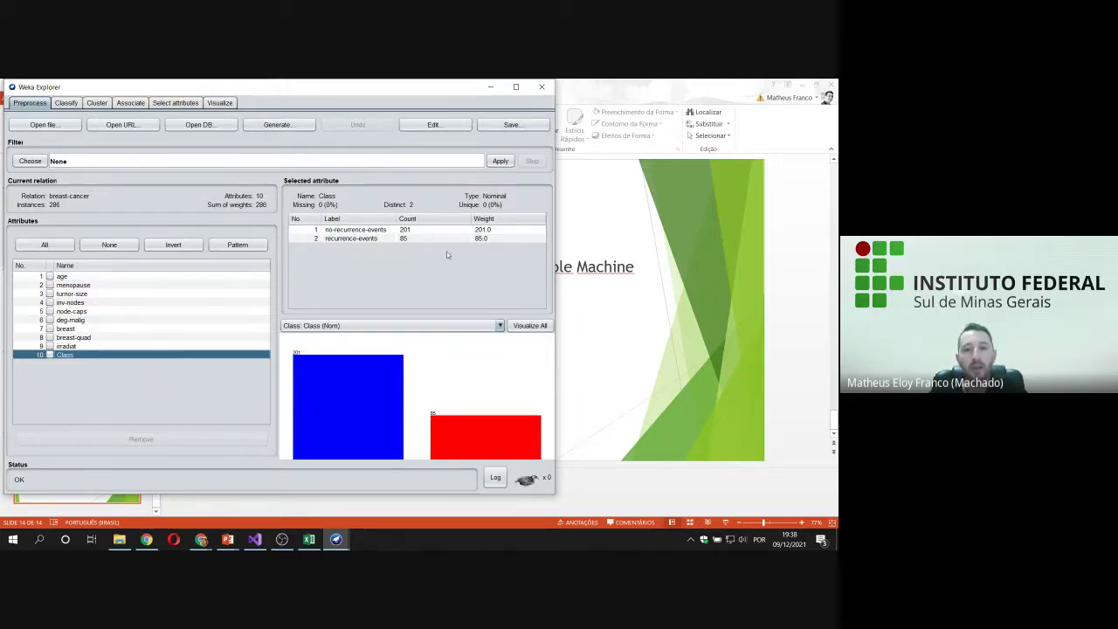
left_click(87, 277)
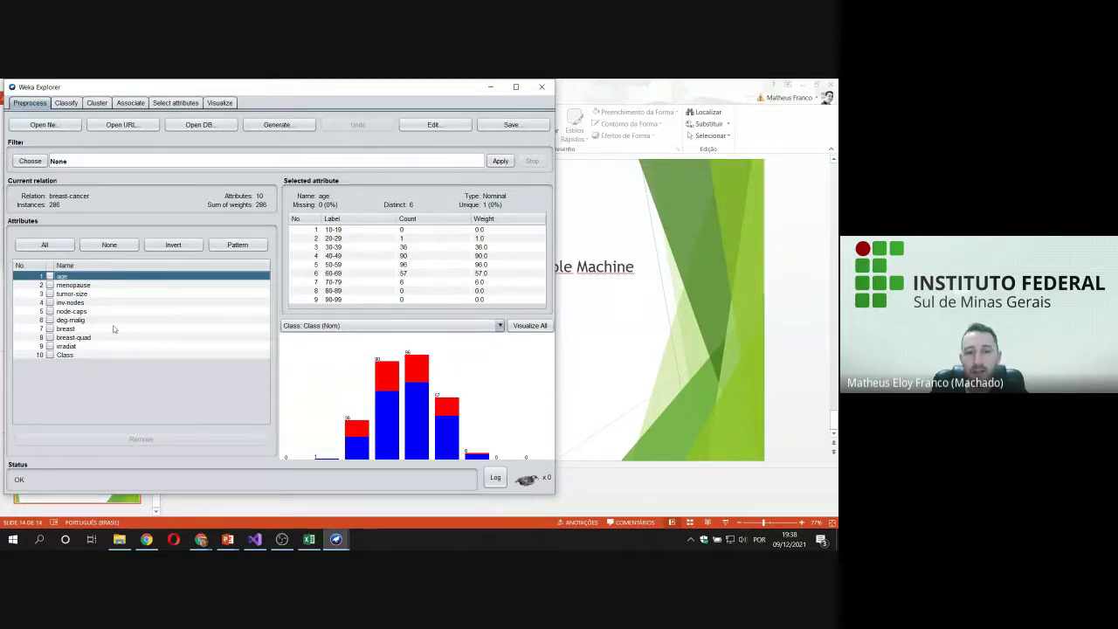
Set up classification to test on the training set and choose MultilayerPerceptron from the functions group as the classifier
left_click(65, 103)
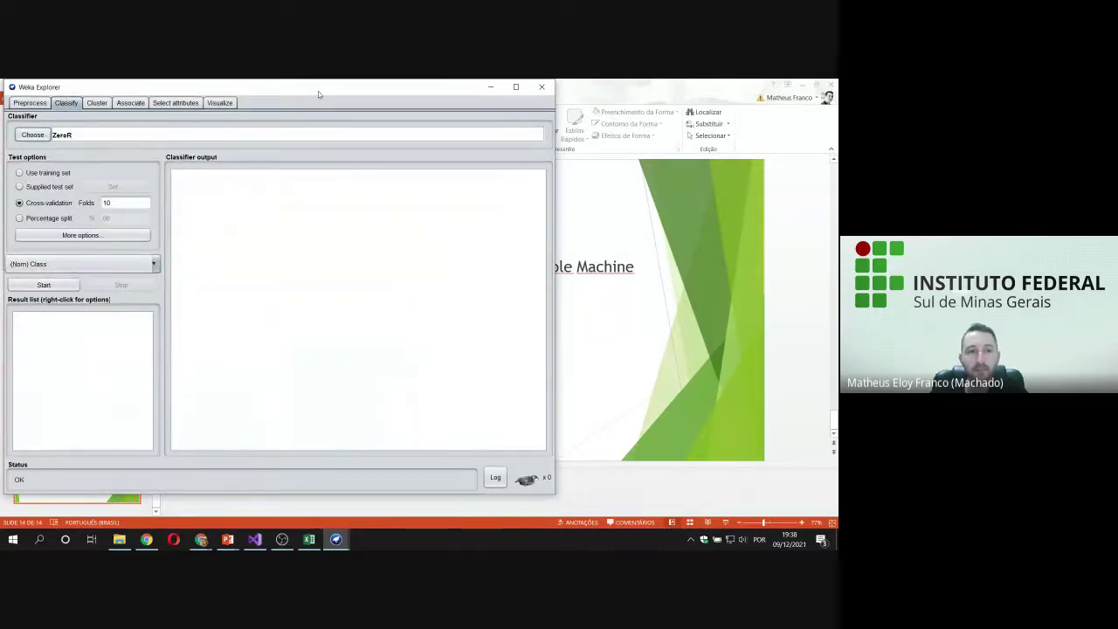
left_click(57, 173)
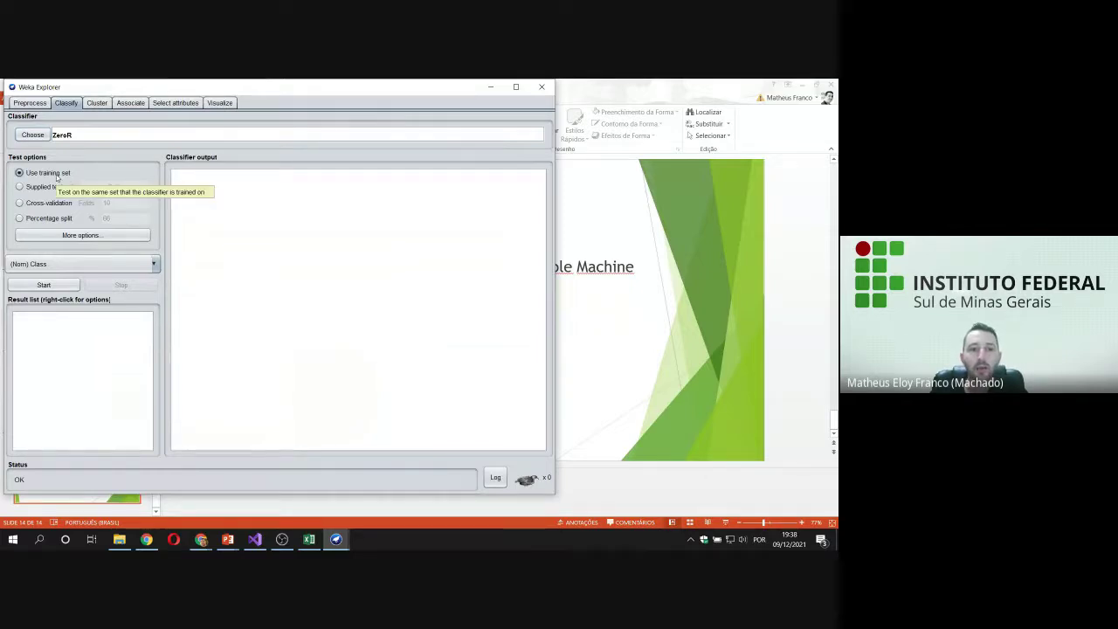
left_click(33, 136)
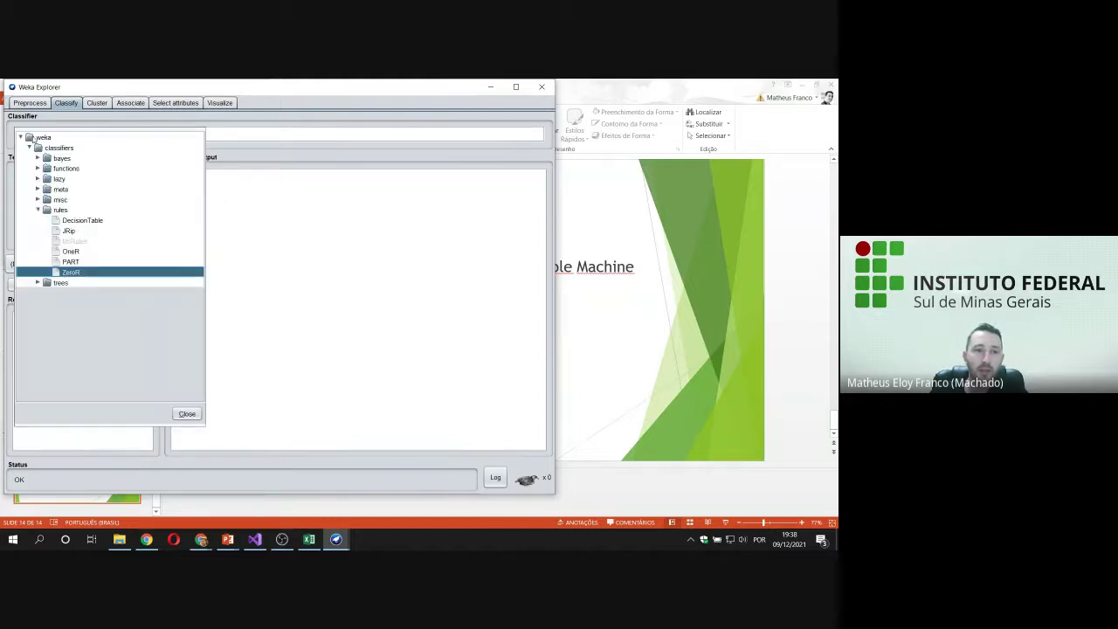
left_click(37, 210)
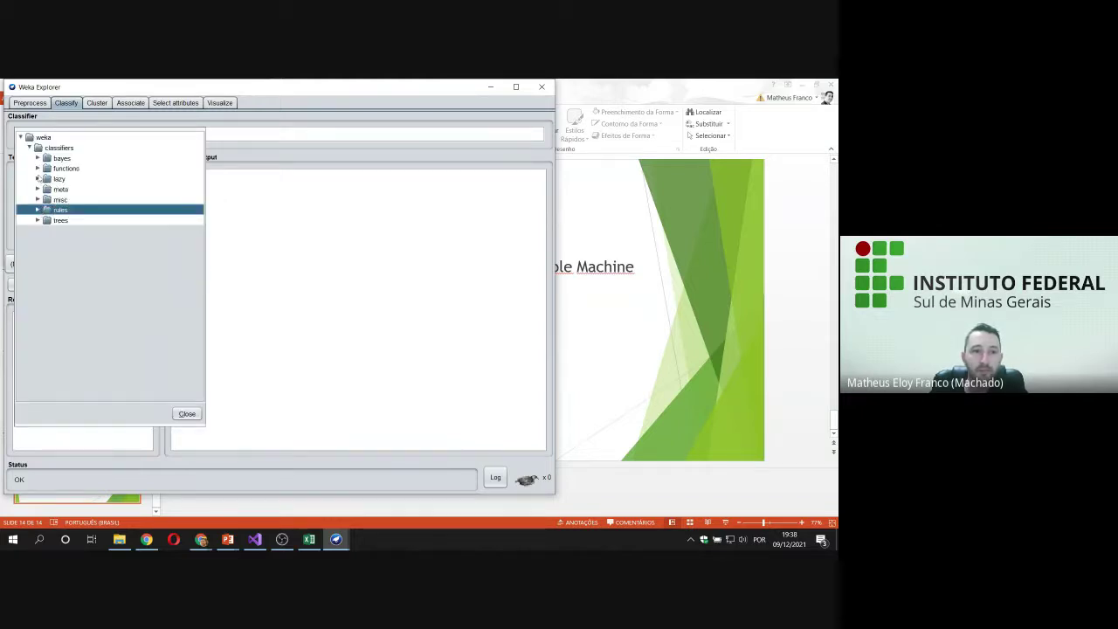
left_click(37, 168)
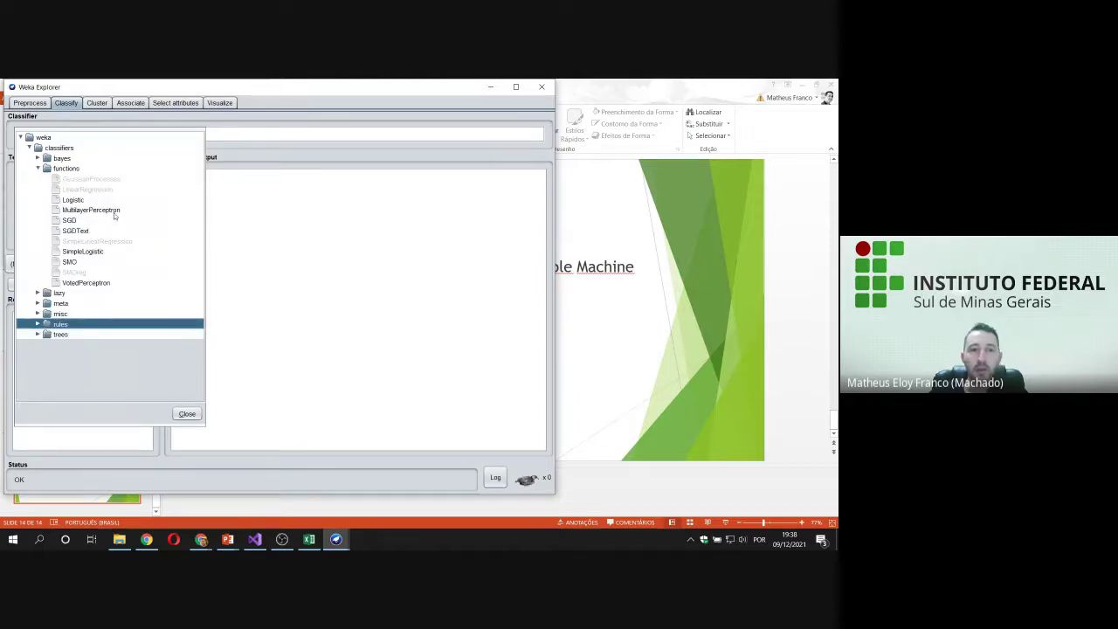
mouse_move(113, 214)
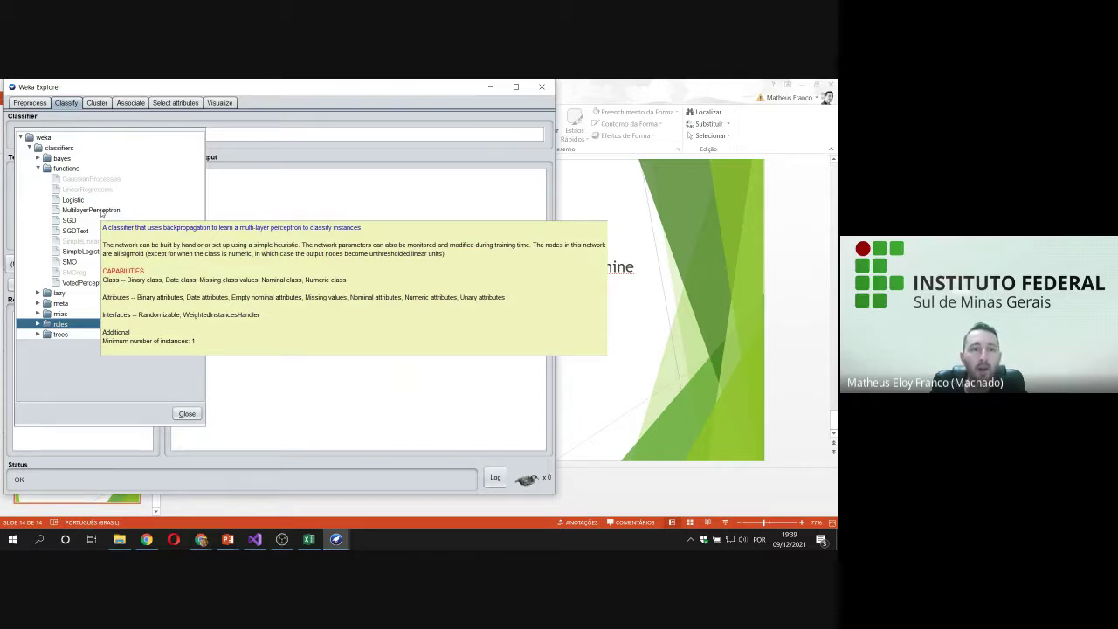
left_click(101, 211)
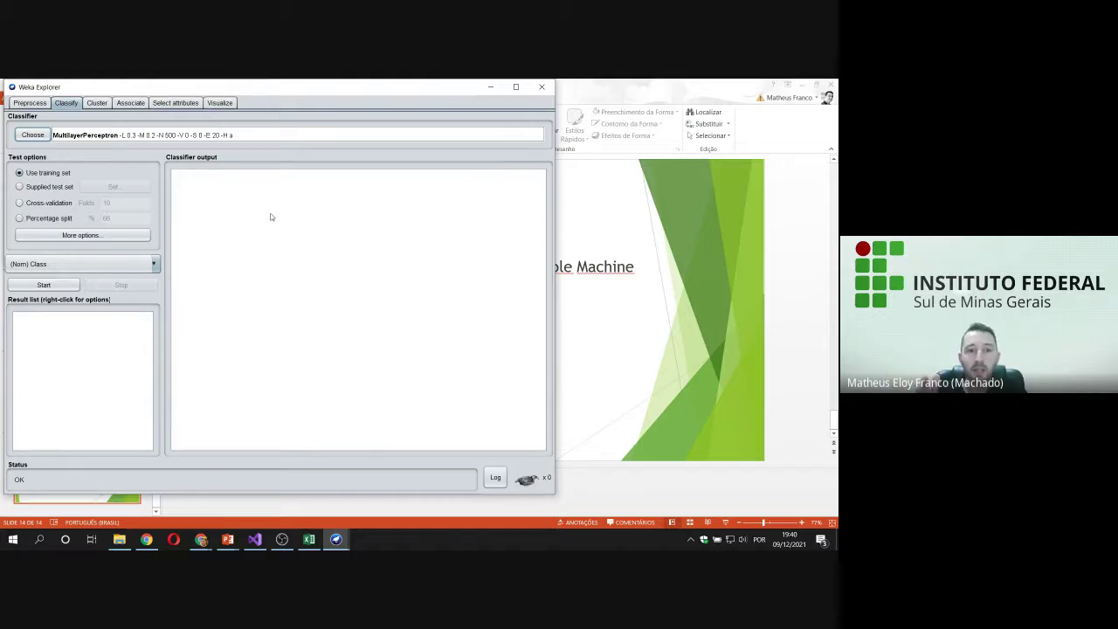
Set the GUI option of the MultilayerPerceptron classifier to True
left_click(105, 138)
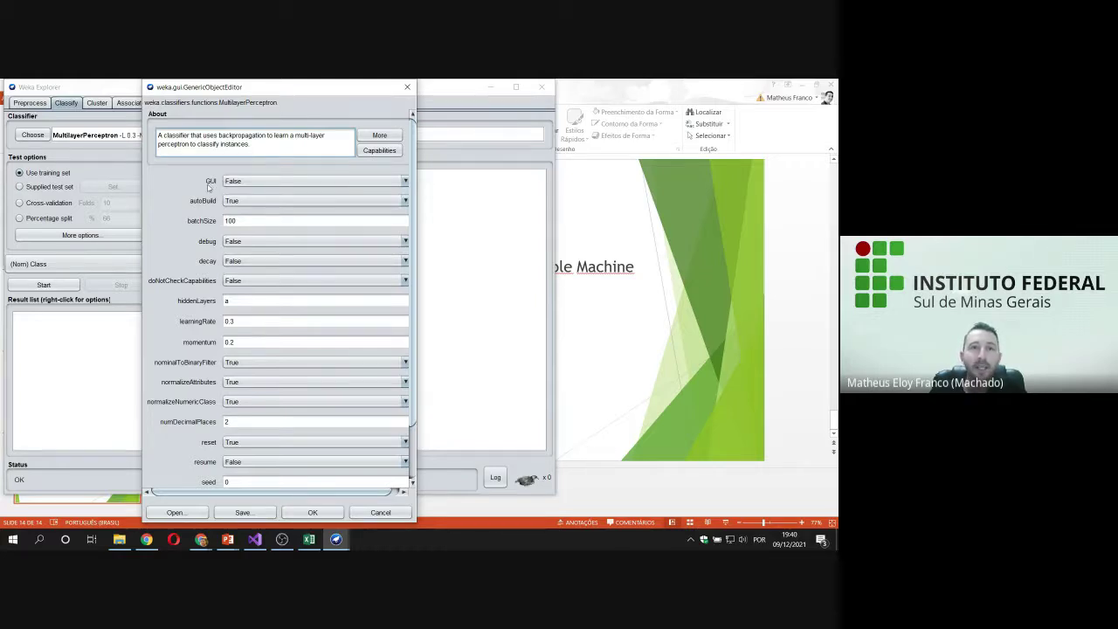
mouse_move(208, 185)
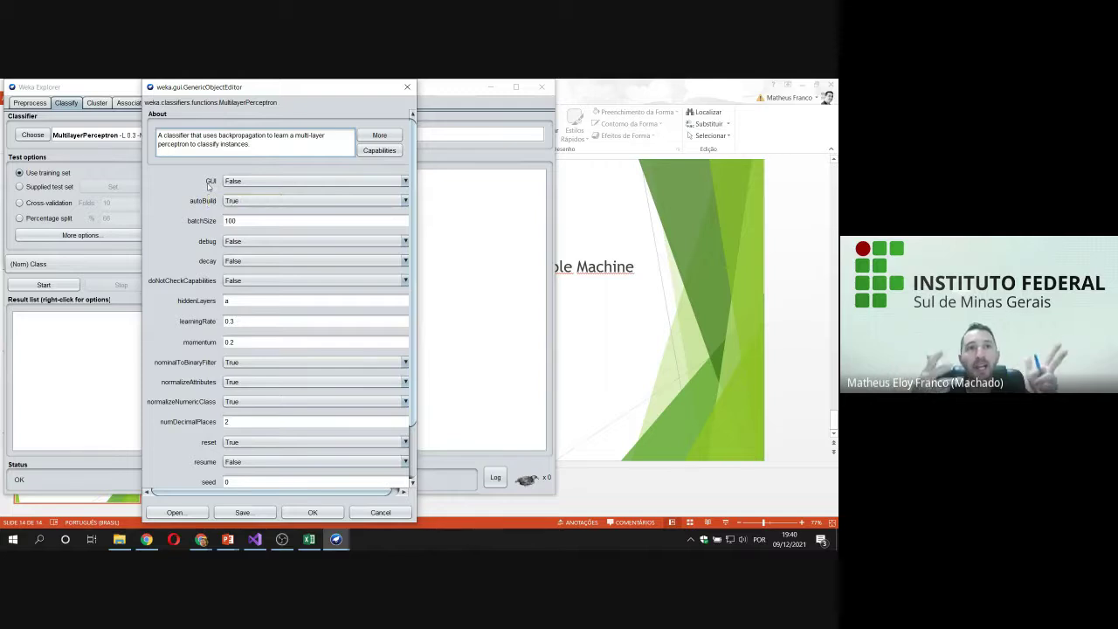
left_click(265, 181)
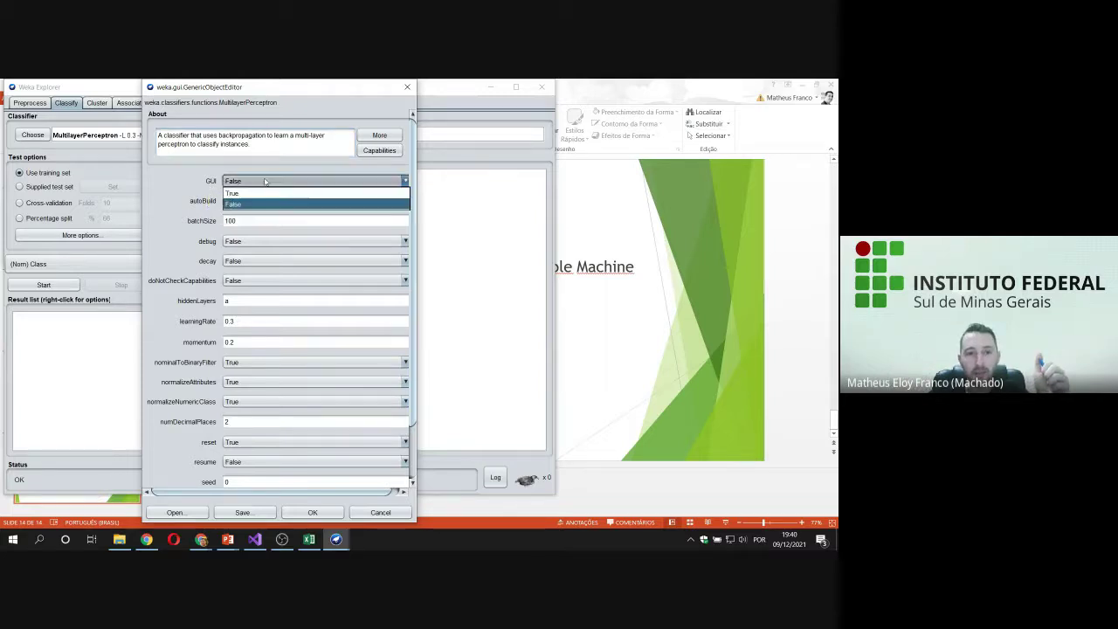
left_click(264, 192)
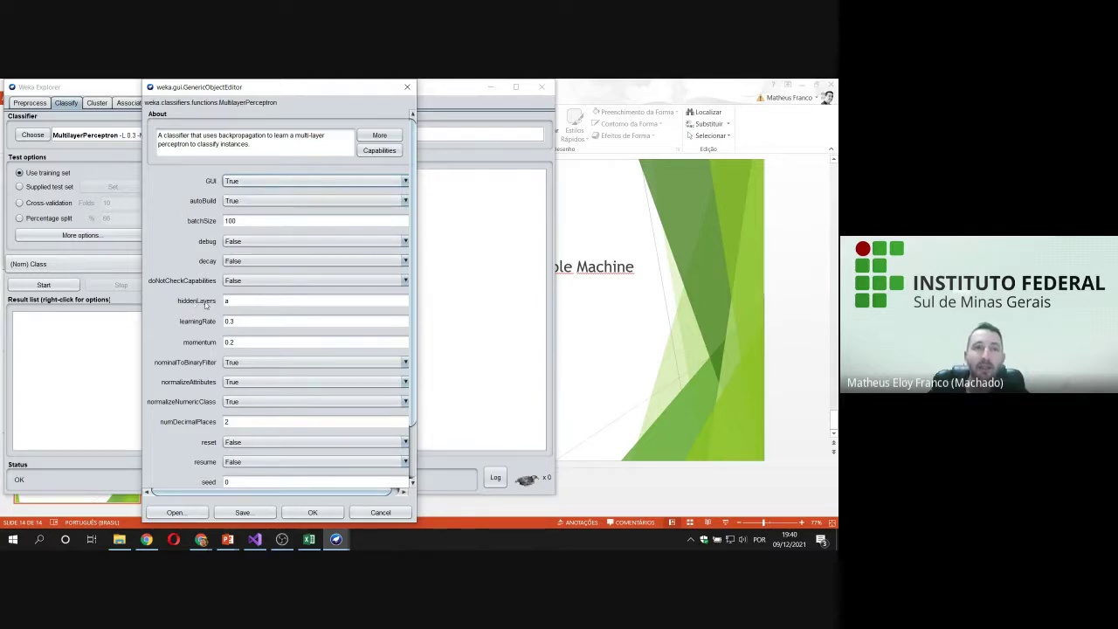
Examine the classifier's hiddenLayers, learningRate, momentum and trainingTime parameters and their descriptions
mouse_move(206, 305)
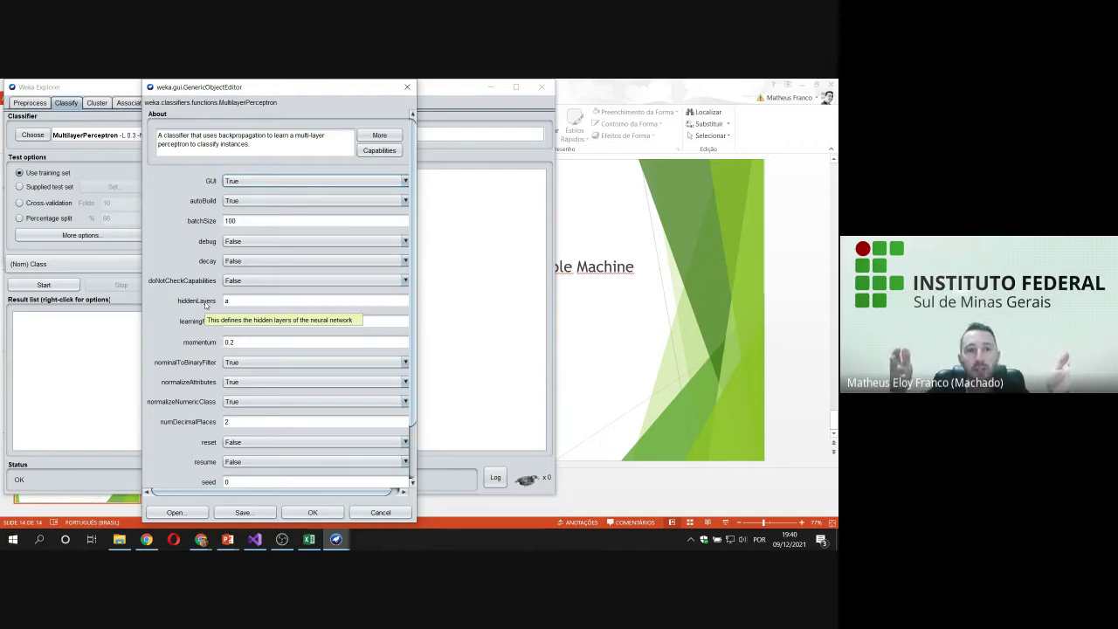
mouse_move(172, 317)
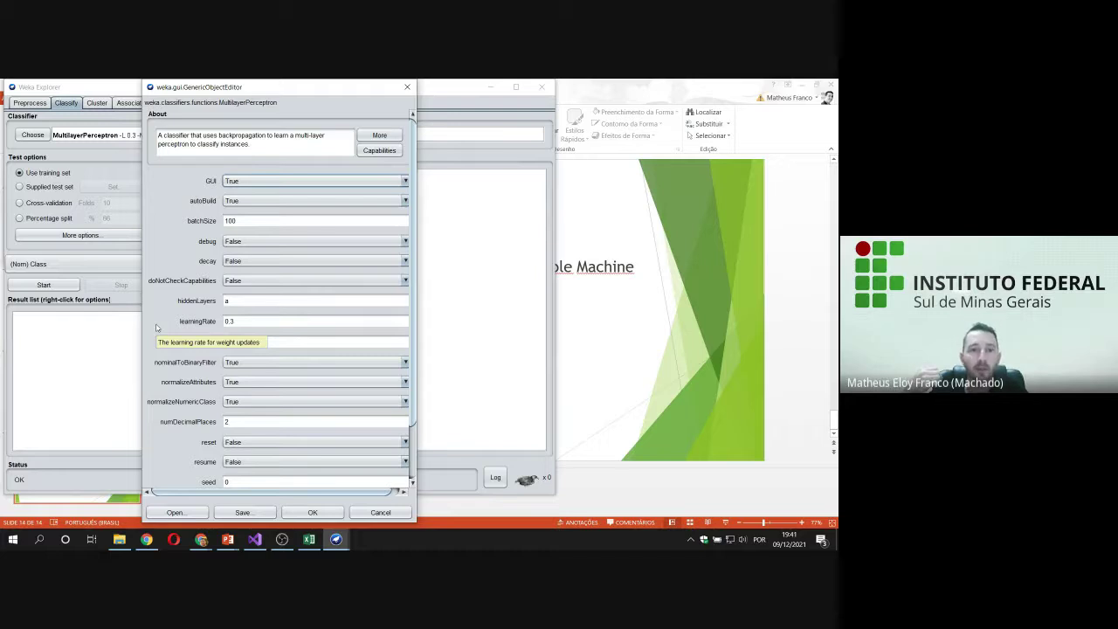
mouse_move(217, 346)
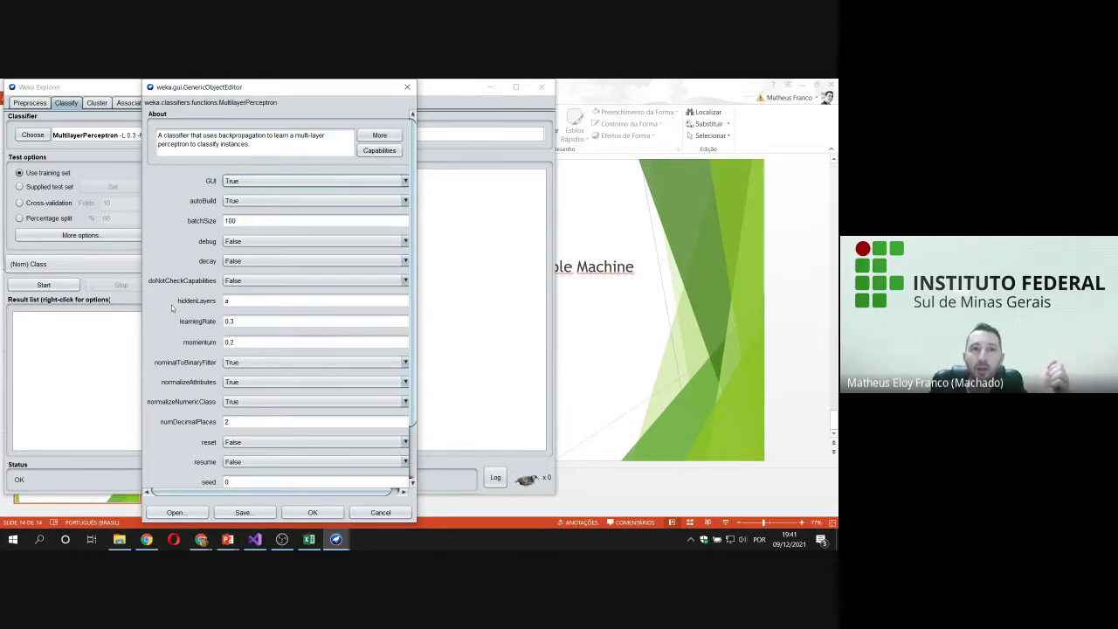
mouse_move(172, 307)
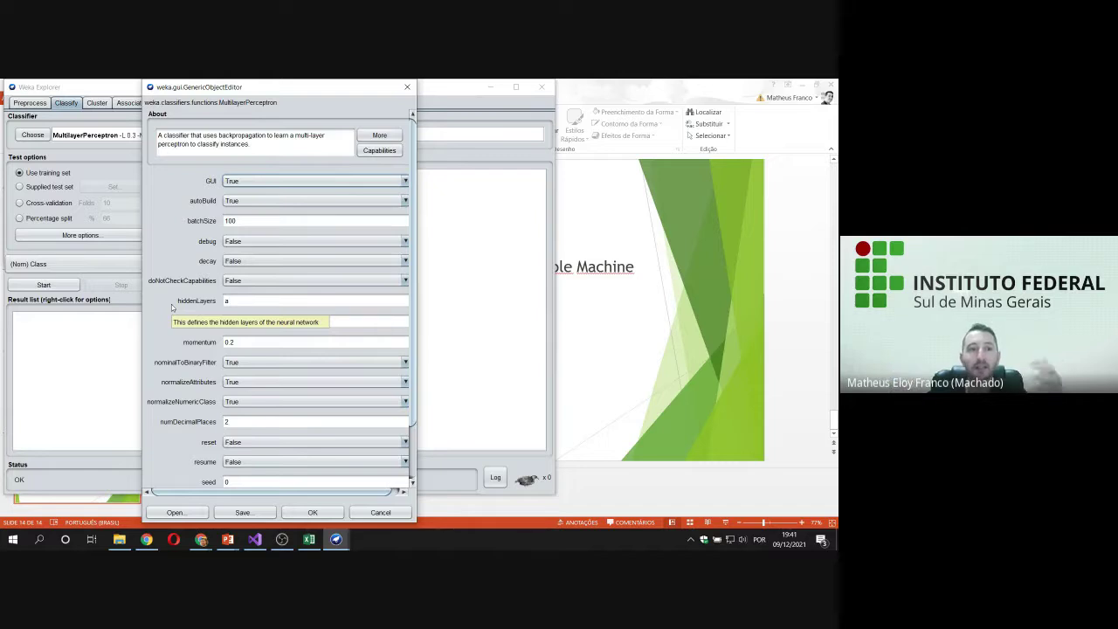
mouse_move(202, 323)
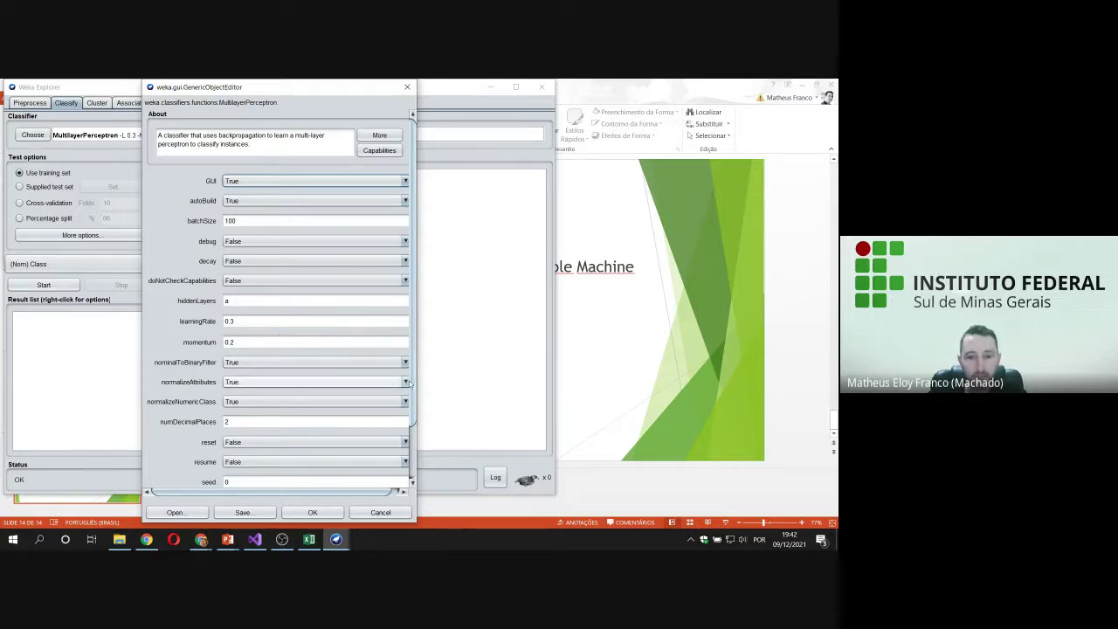
left_click_drag(412, 385, 417, 449)
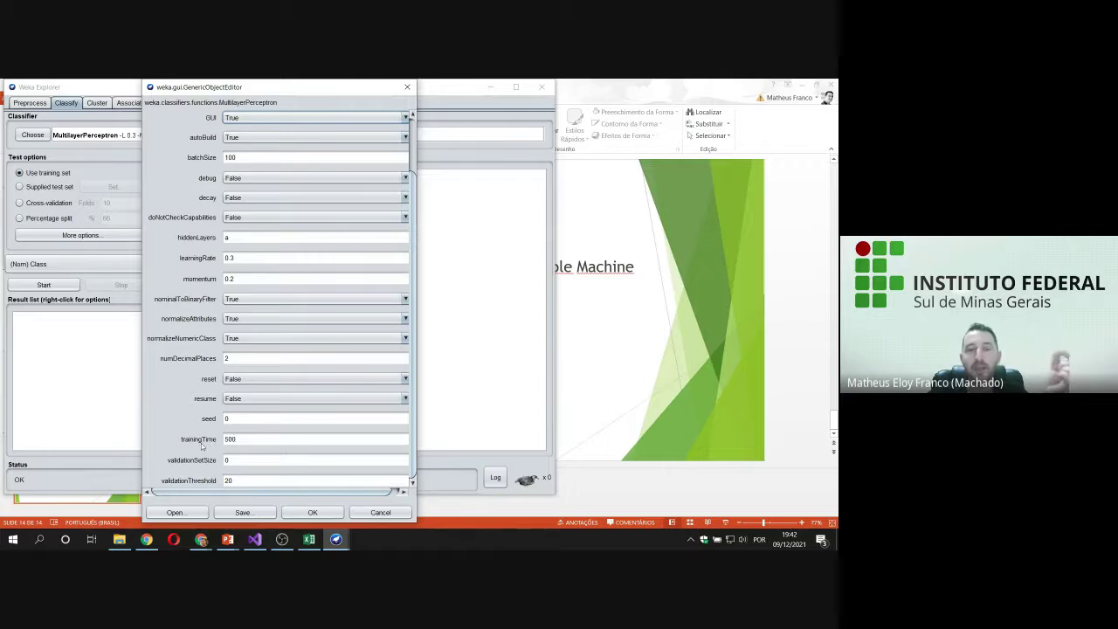
mouse_move(202, 445)
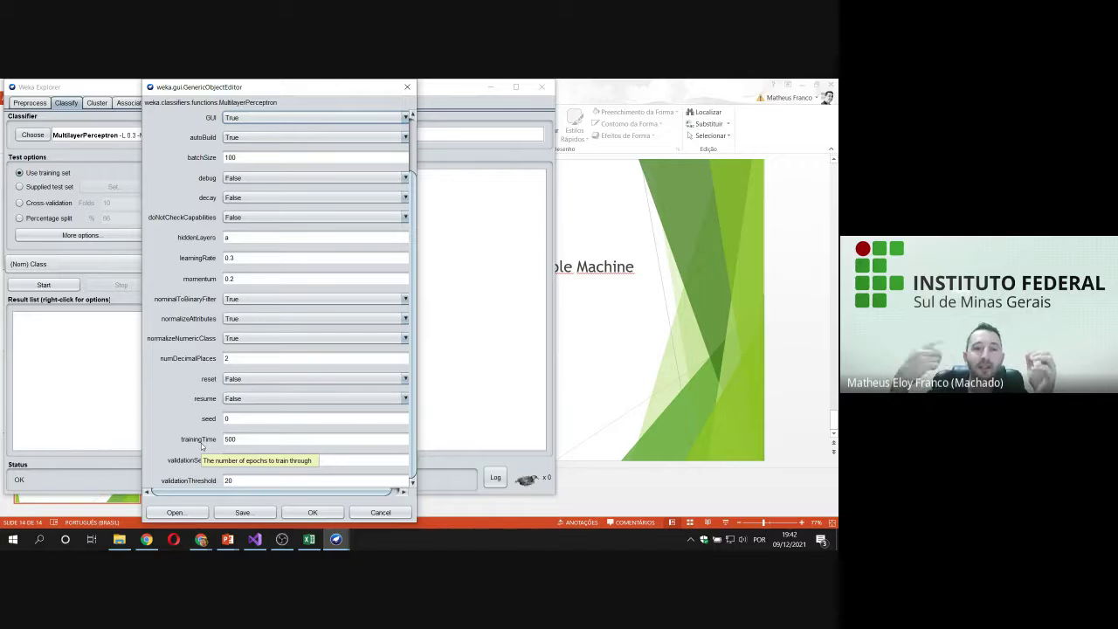
Apply the MultilayerPerceptron settings, start the classification, and maximize the network diagram window
left_click(310, 512)
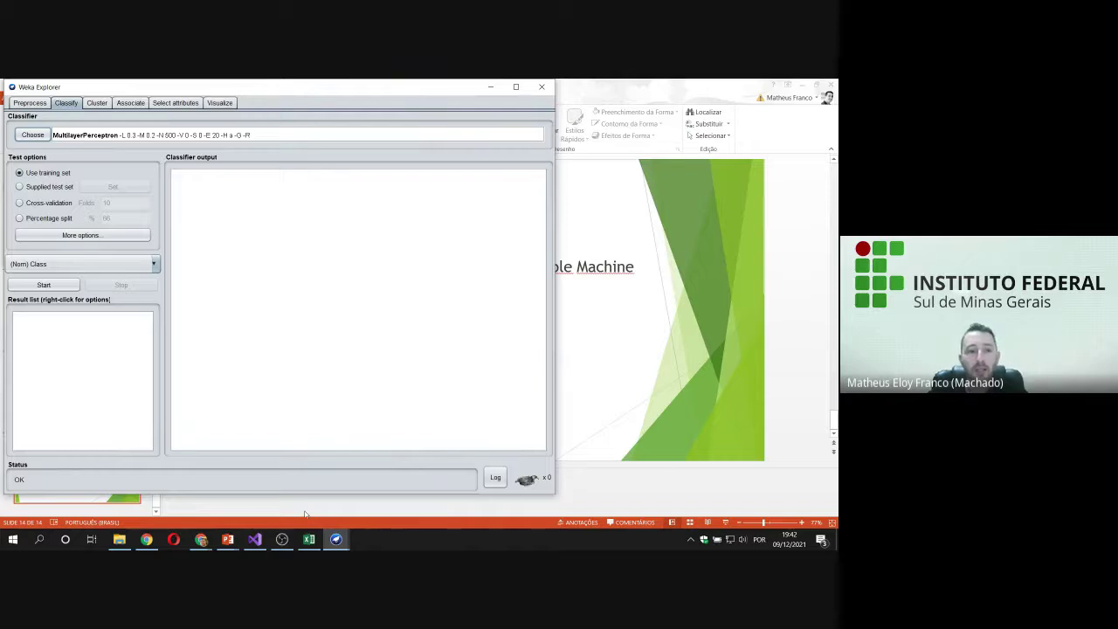
left_click(44, 287)
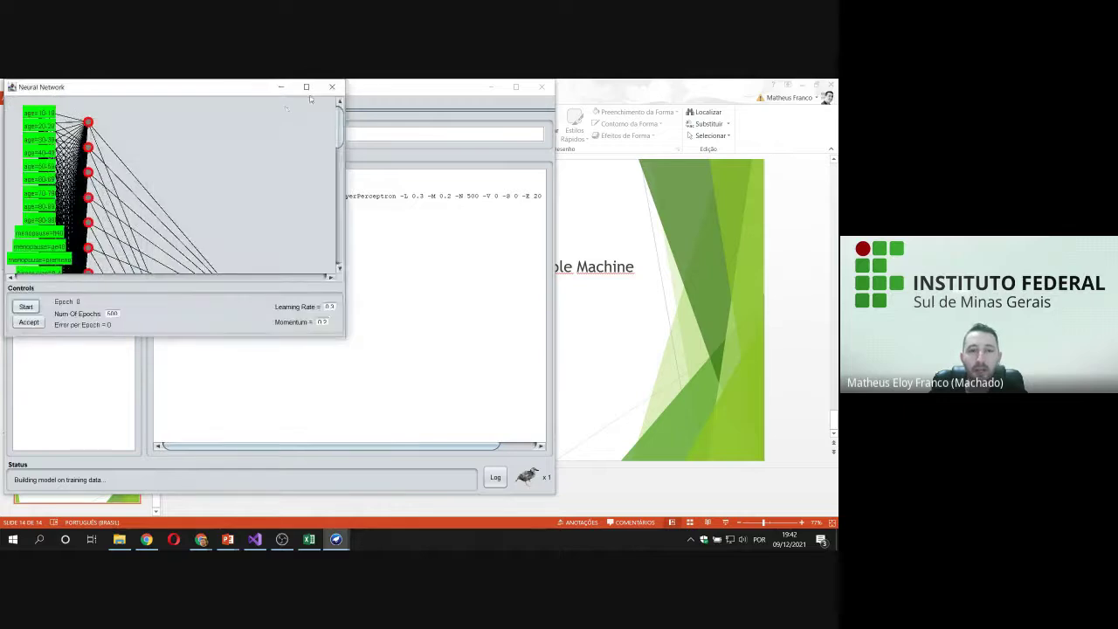
left_click(309, 85)
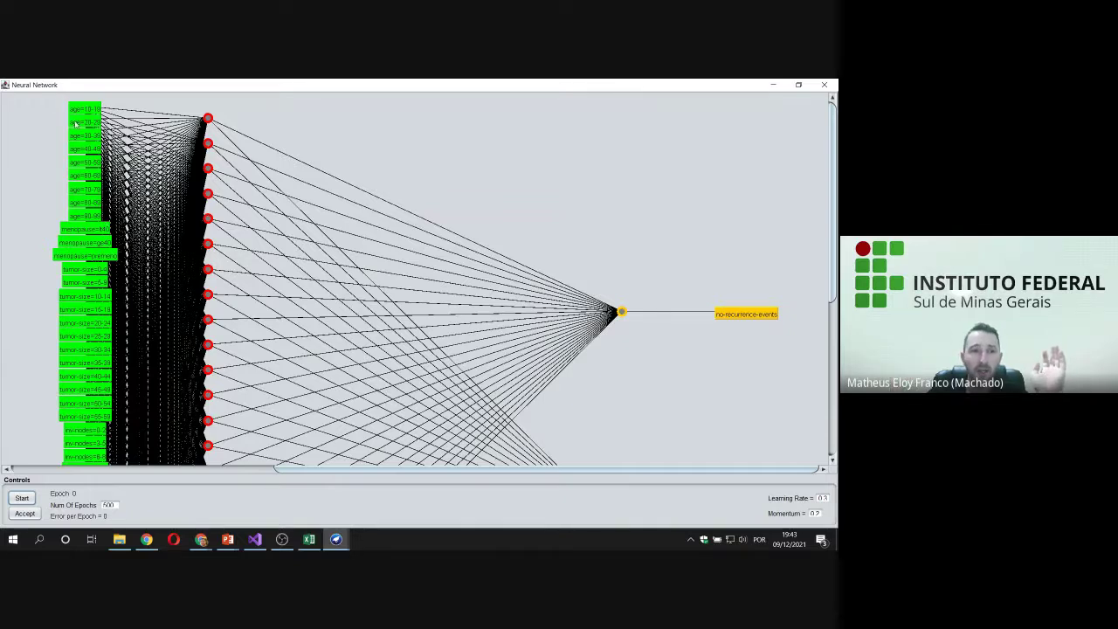
Examine the network diagram from the age and tumor-size inputs through the hidden nodes to the no-recurrence-events and recurrence-events outputs
scroll(94, 172, "down", 1)
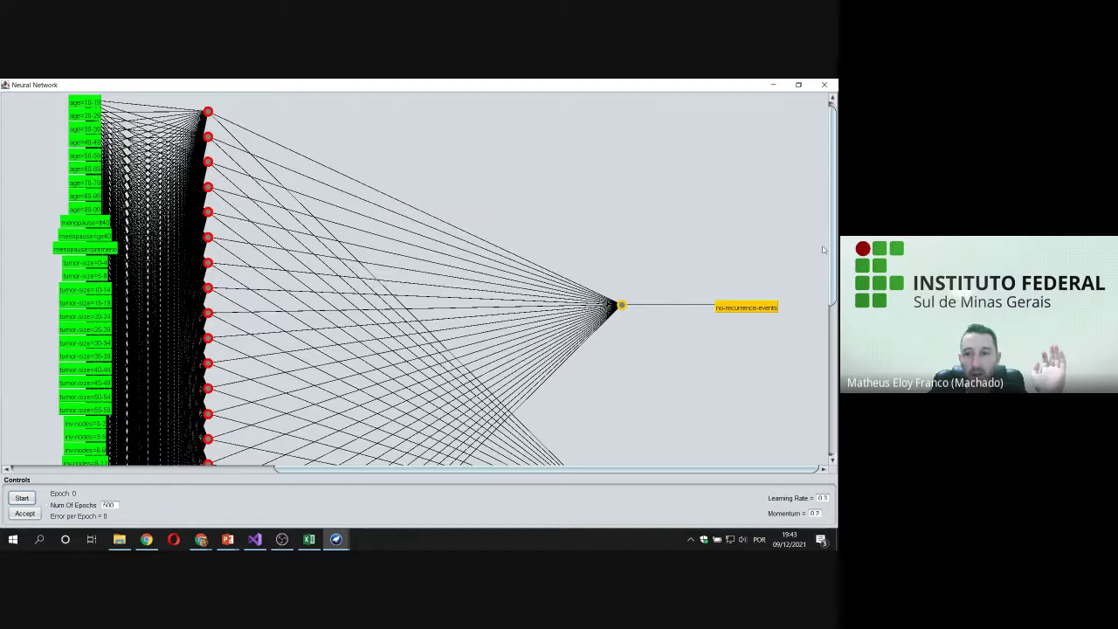
left_click_drag(831, 249, 831, 404)
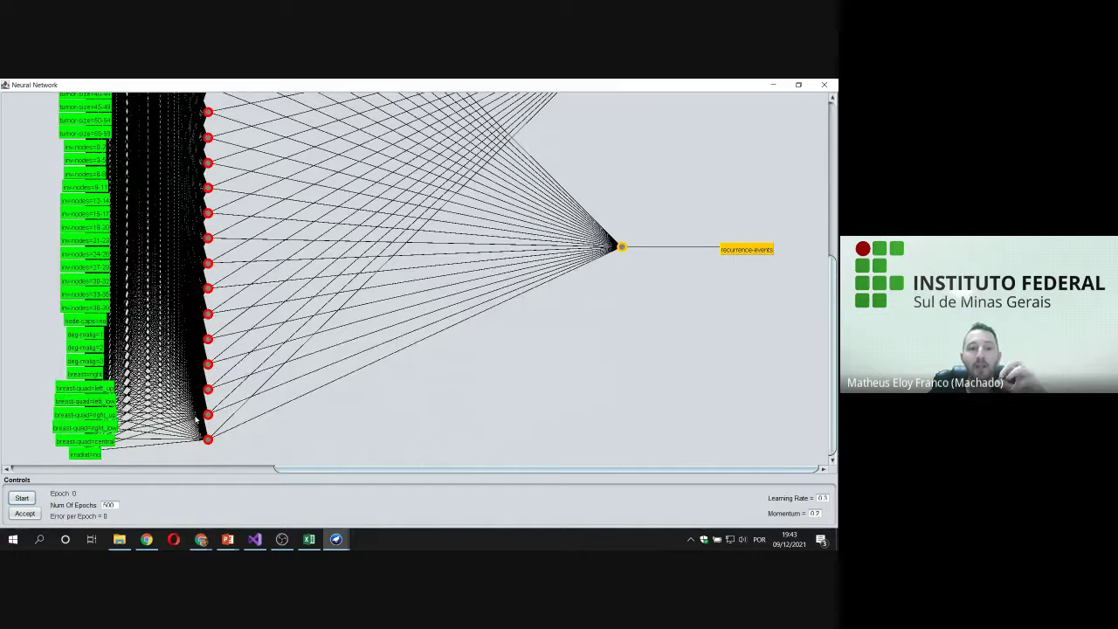
scroll(419, 280, "up", 5)
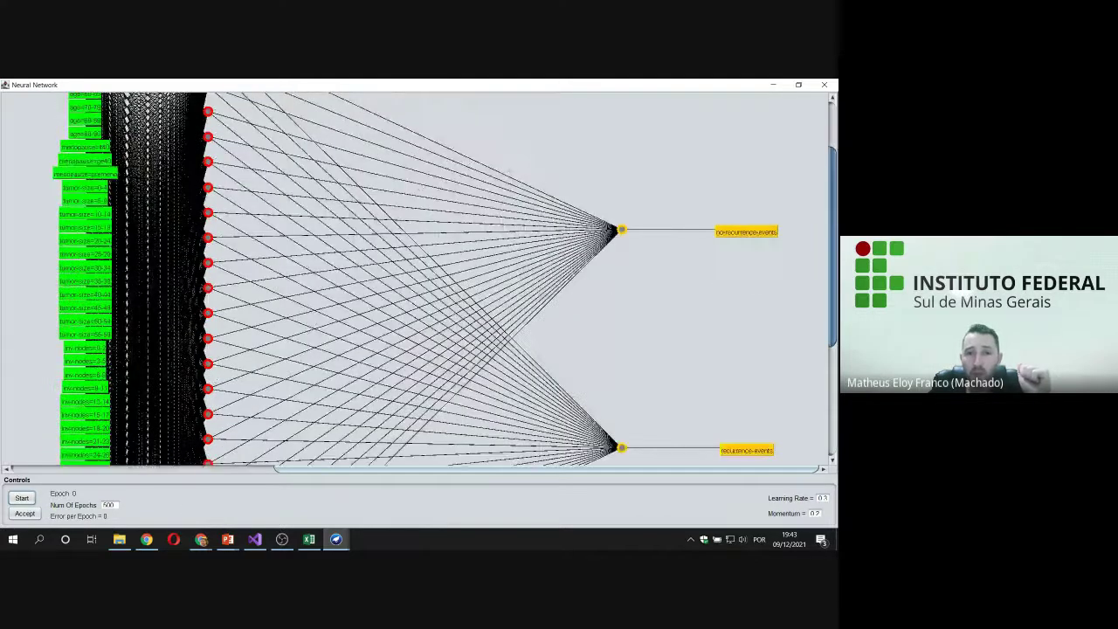
scroll(210, 118, "up", 2)
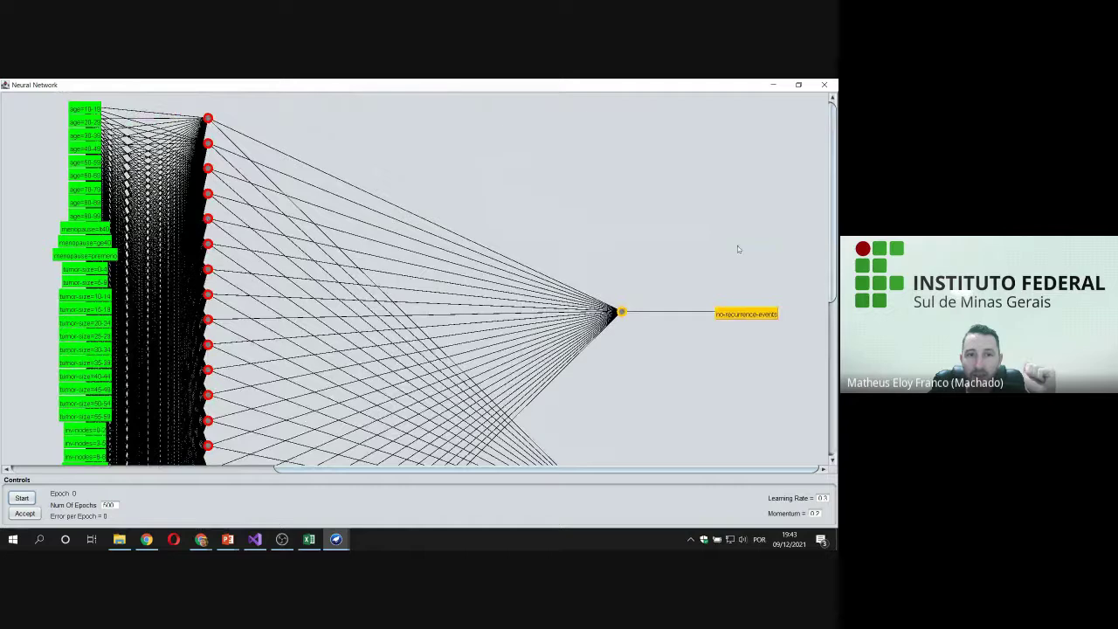
scroll(229, 294, "down", 3)
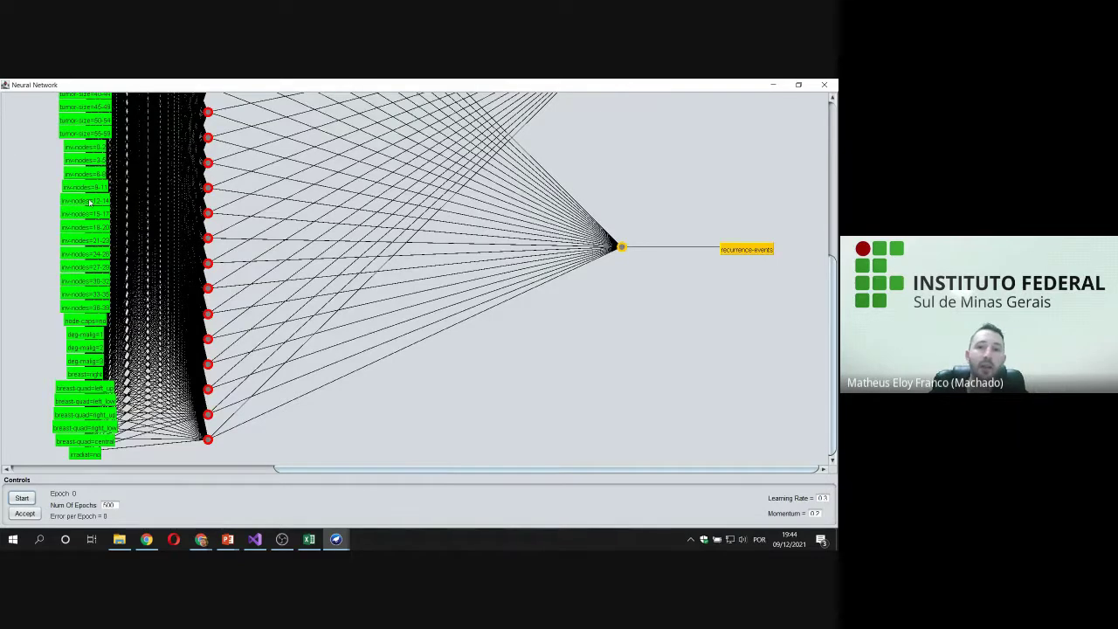
left_click_drag(830, 331, 829, 243)
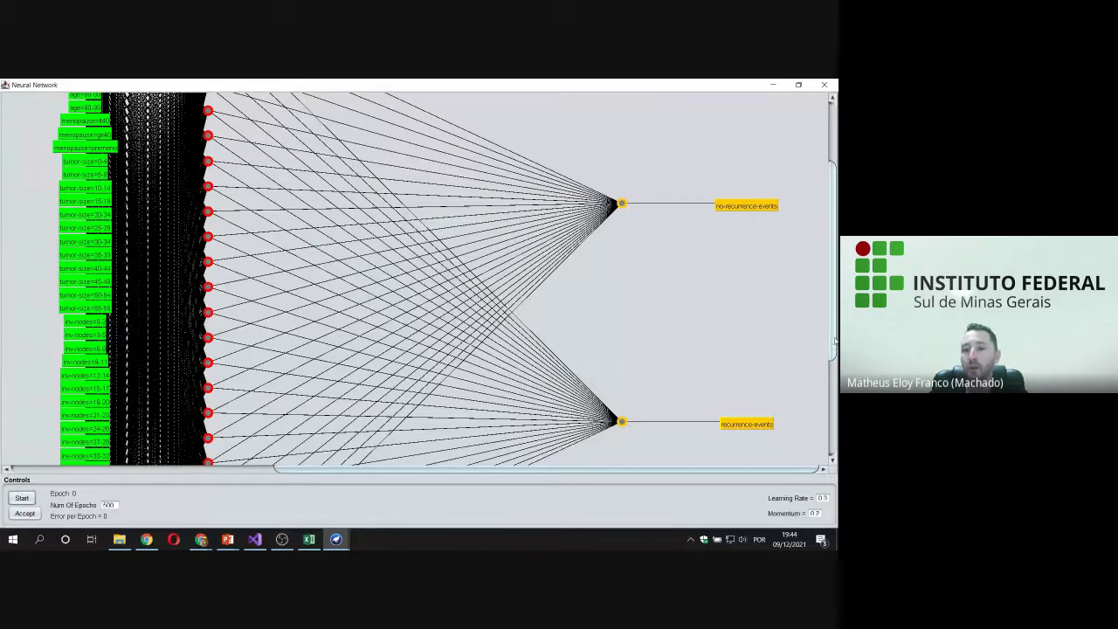
left_click_drag(832, 345, 831, 466)
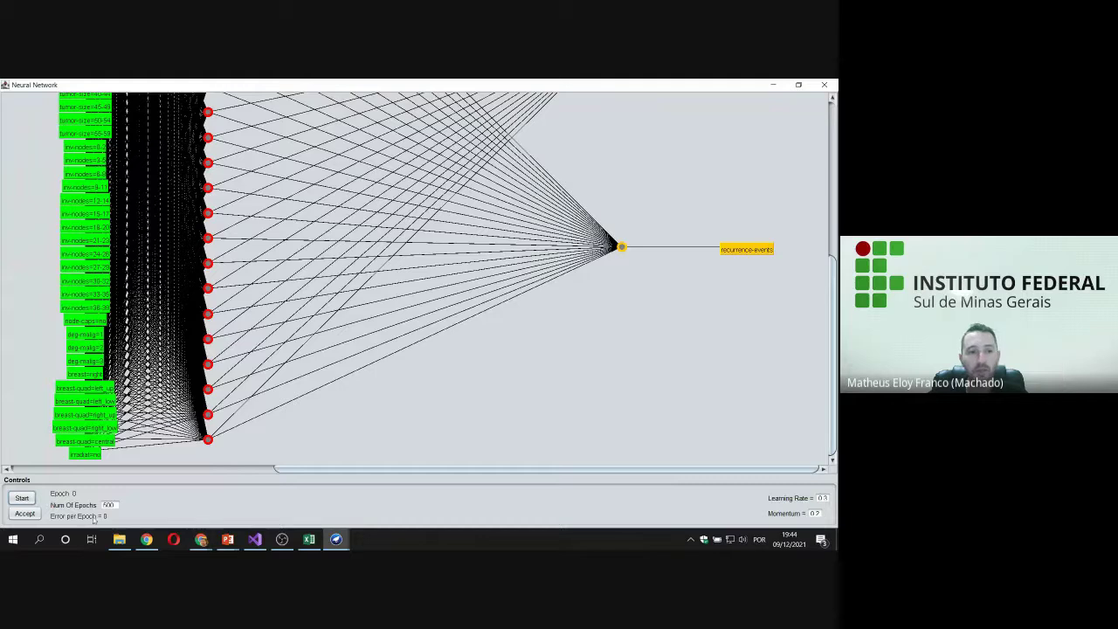
Train the network for 500 epochs and accept it, showing the training-set evaluation in a maximized Explorer window
left_click(22, 498)
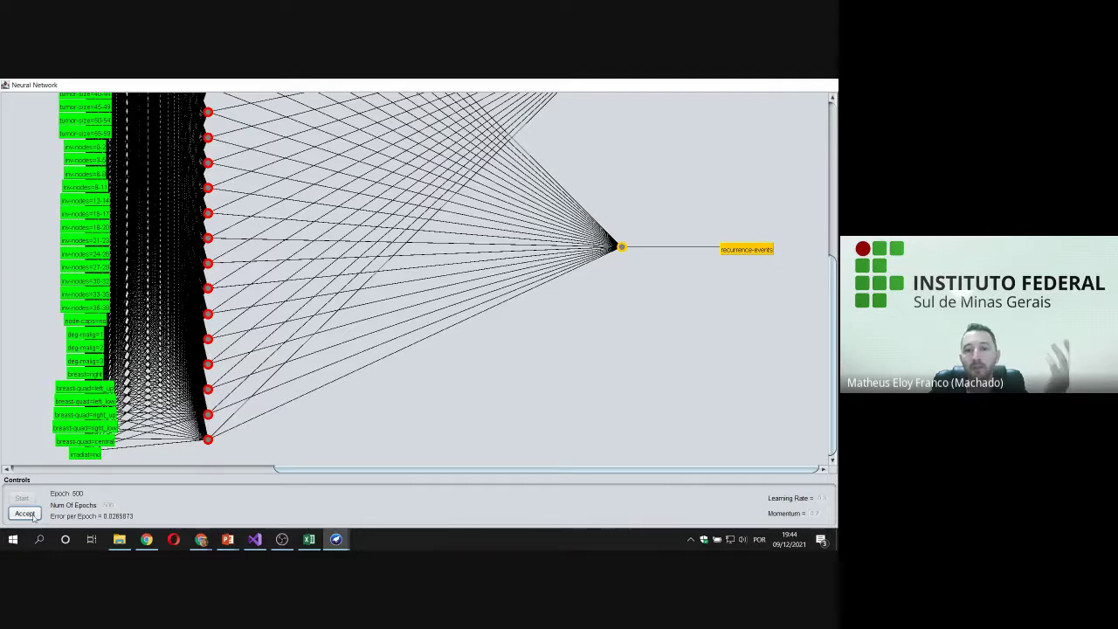
left_click(26, 514)
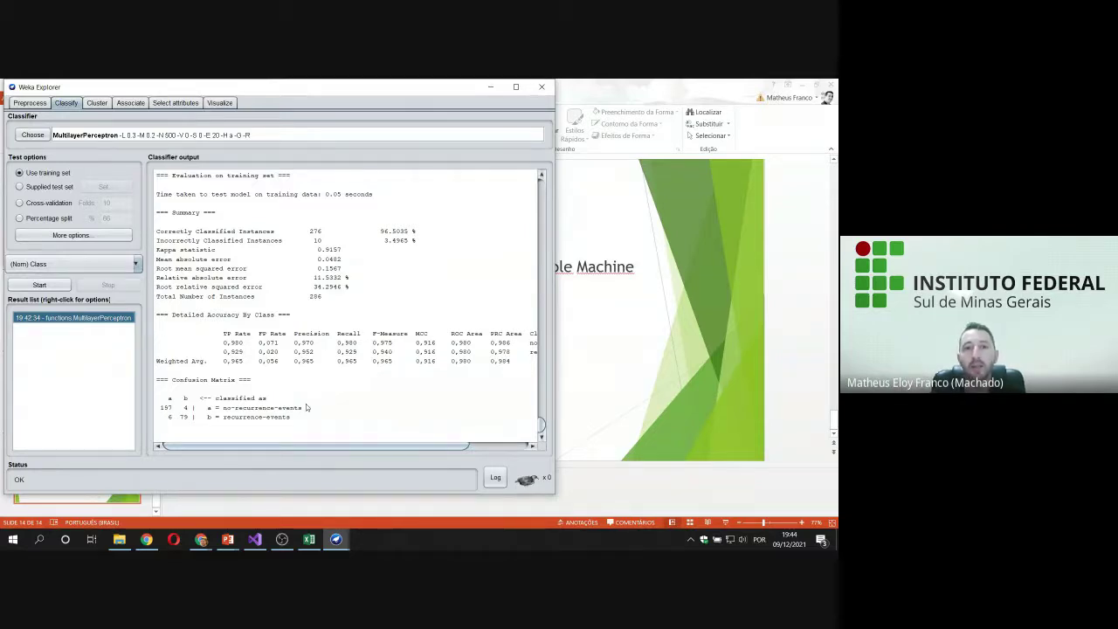
left_click(515, 86)
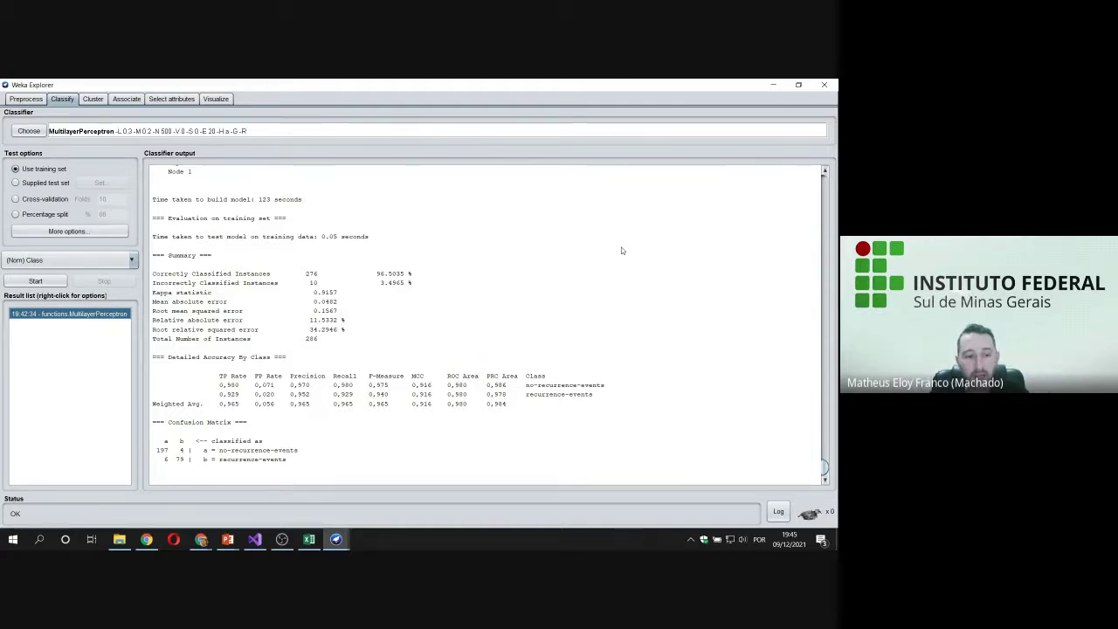
Copy the entire classifier output and paste it into a new document in Notepad++
left_click(693, 252)
key("ctrl+a")
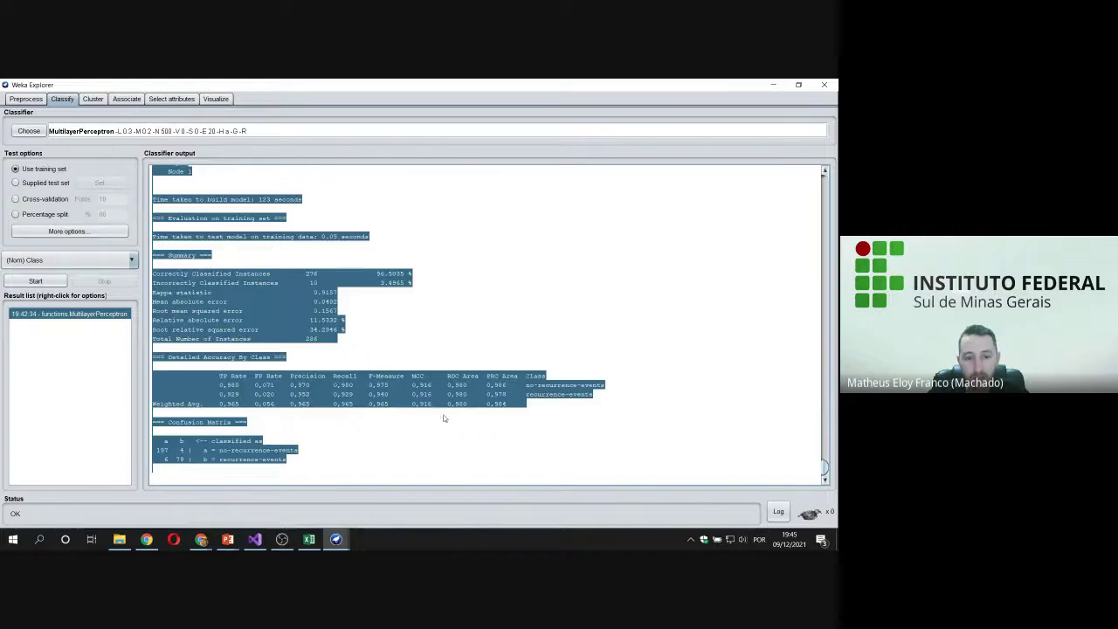
left_click(43, 539)
type("note")
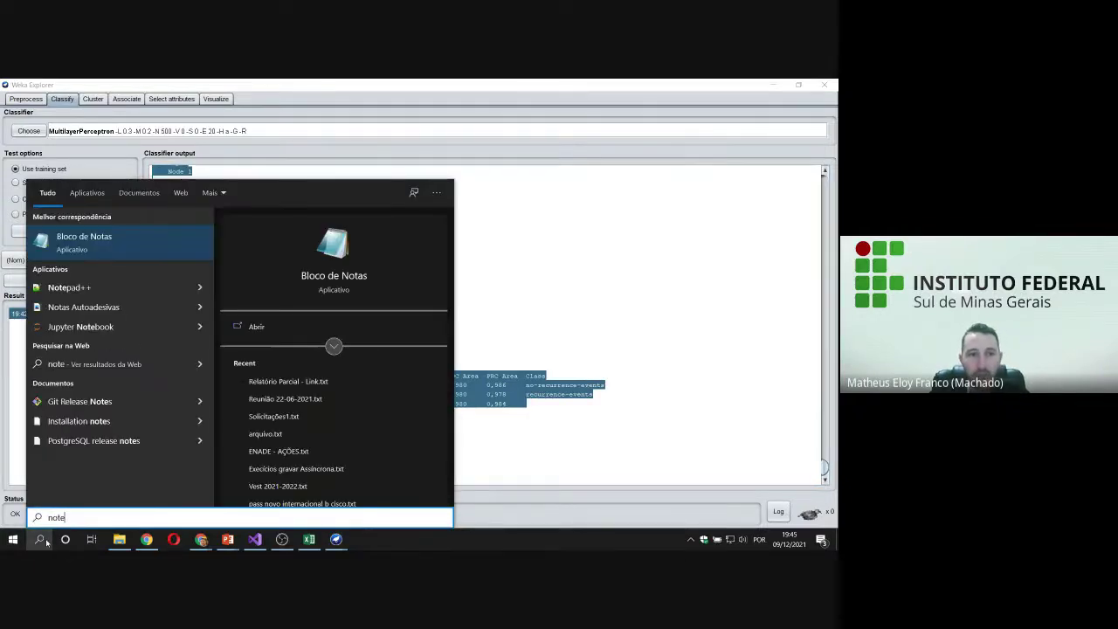
key("Down")
key("Return")
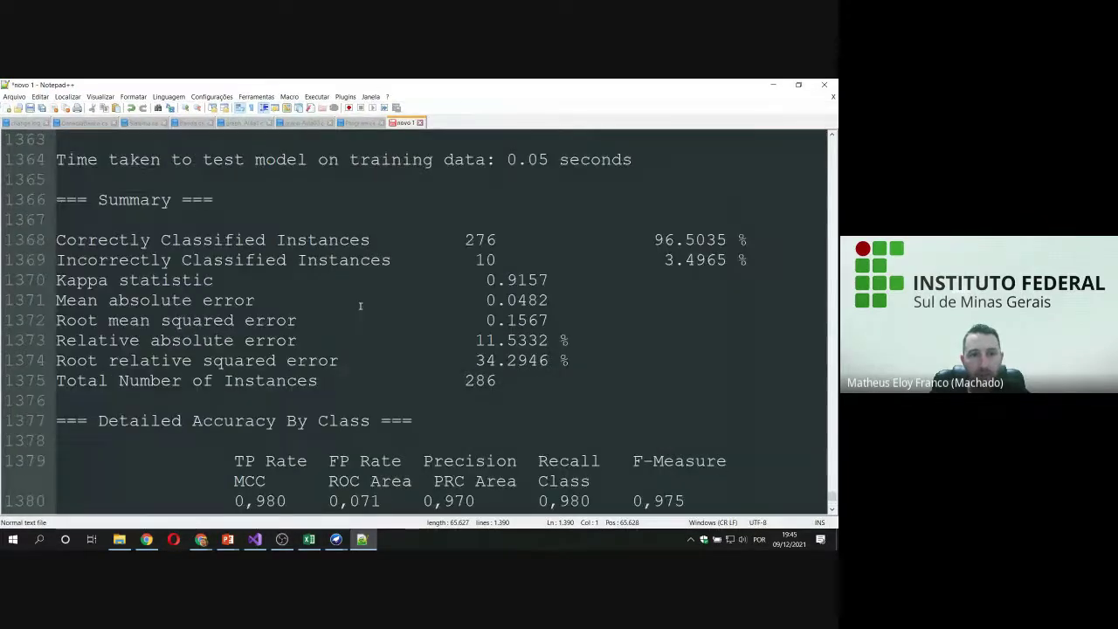
Review the Run information section at the start of the pasted output, including the scheme, attributes and test mode
scroll(359, 304, "up", 20)
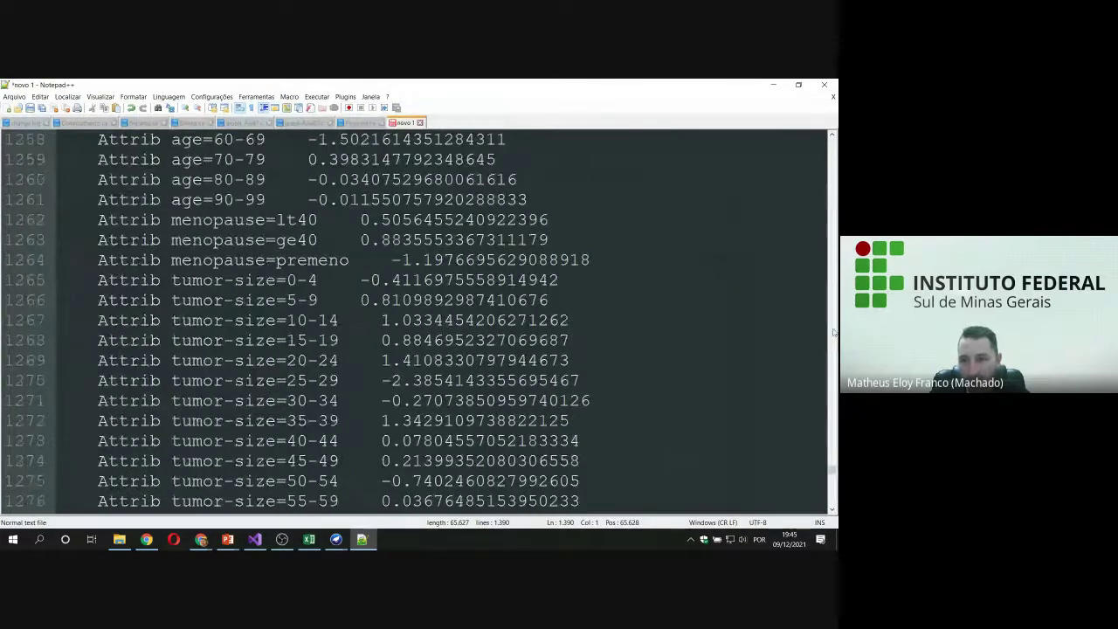
left_click_drag(832, 471, 831, 135)
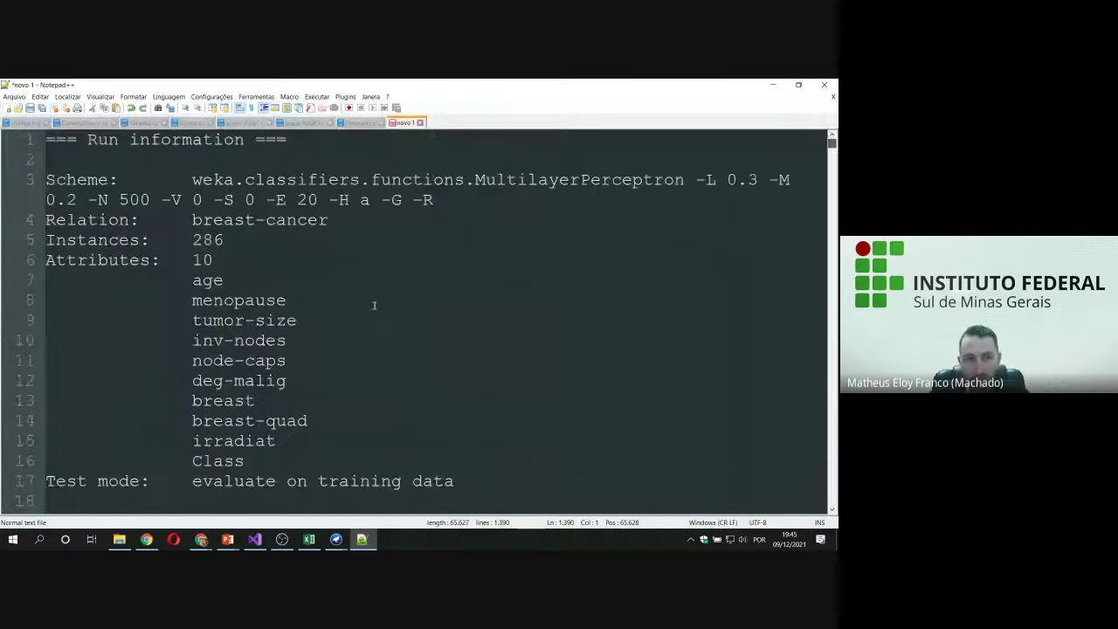
scroll(308, 267, "down", 2)
left_click(193, 245)
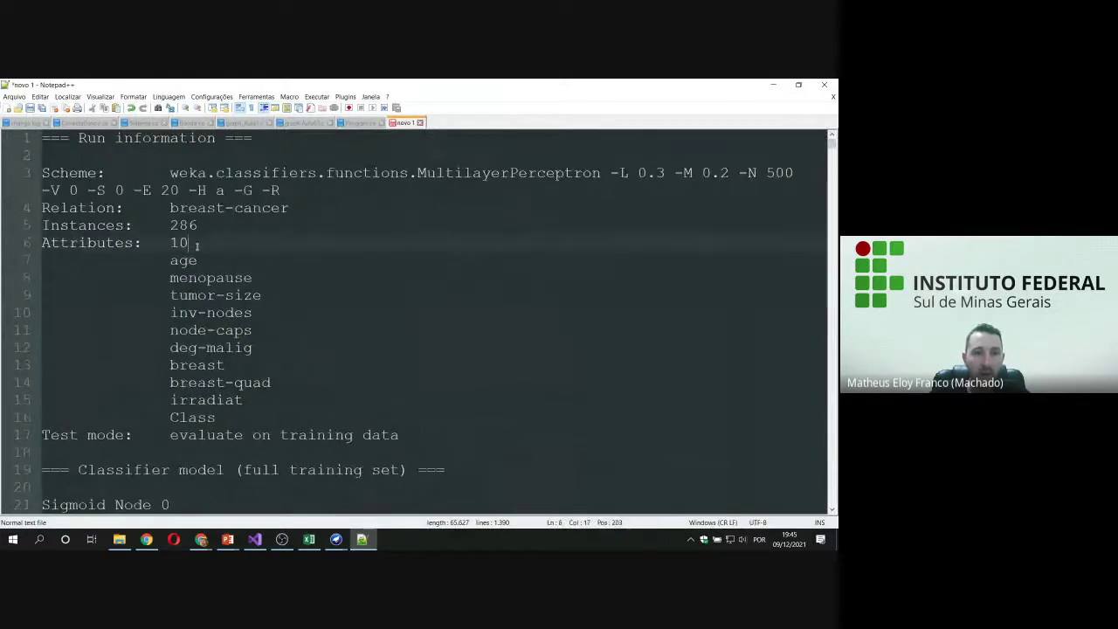
left_click_drag(271, 294, 315, 305)
scroll(317, 308, "down", 3)
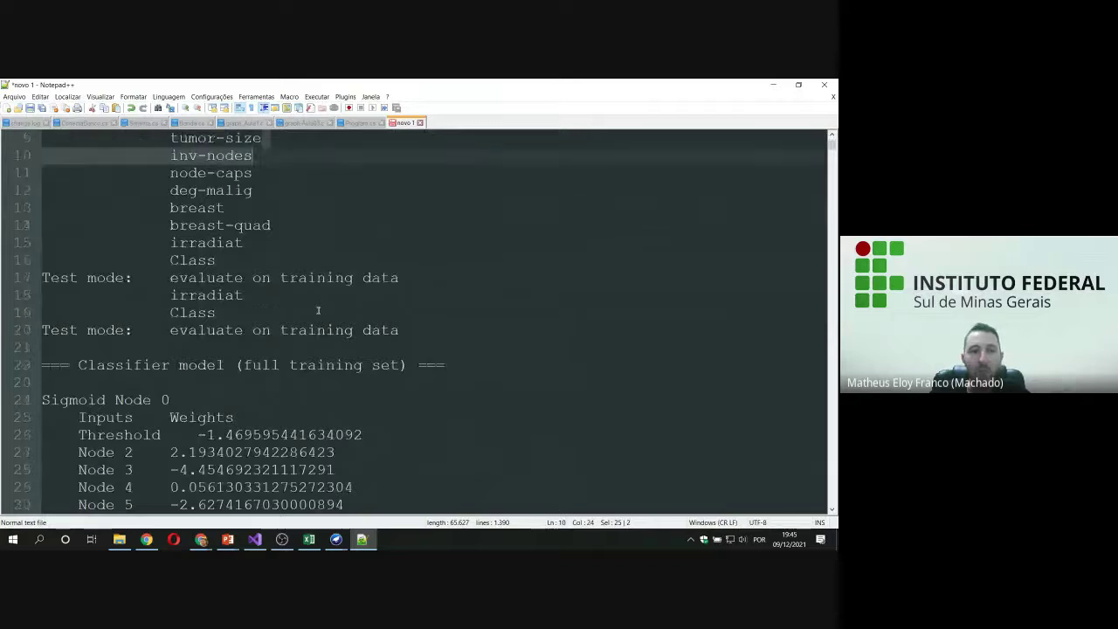
scroll(317, 310, "down", 2)
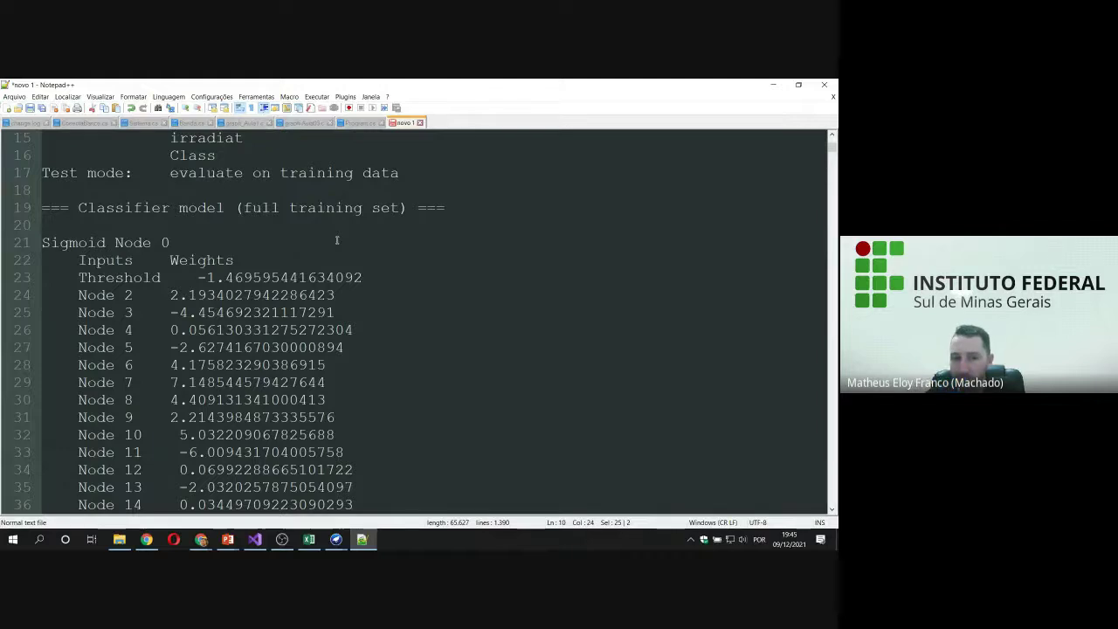
Examine the threshold and input weights of Sigmoid Node 0, from Node 2 through Node 26
scroll(336, 239, "down", 1)
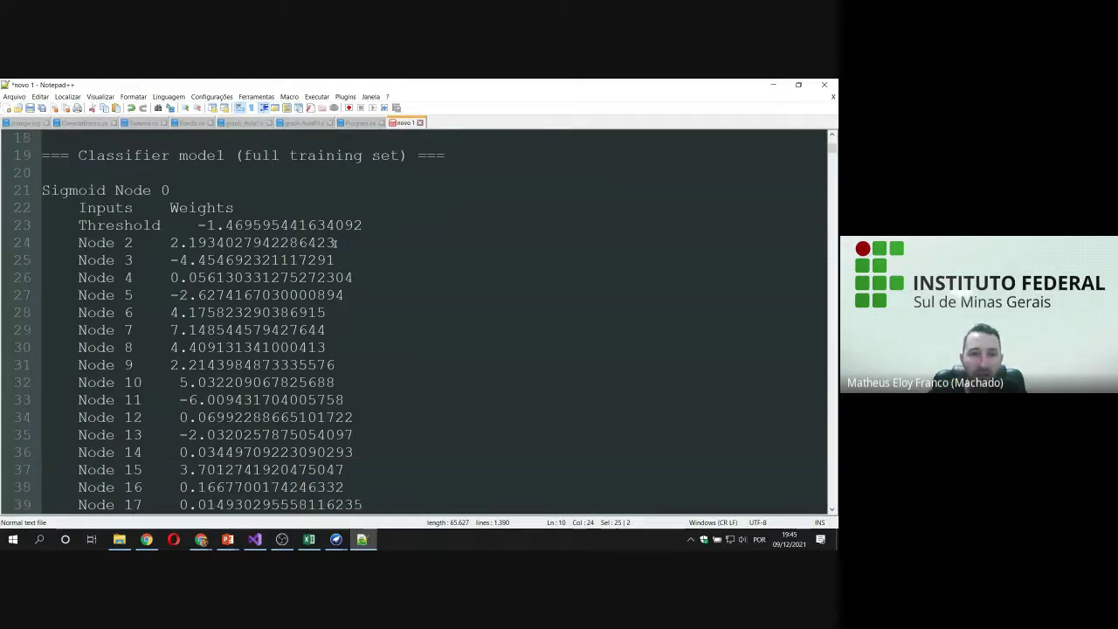
double_click(125, 208)
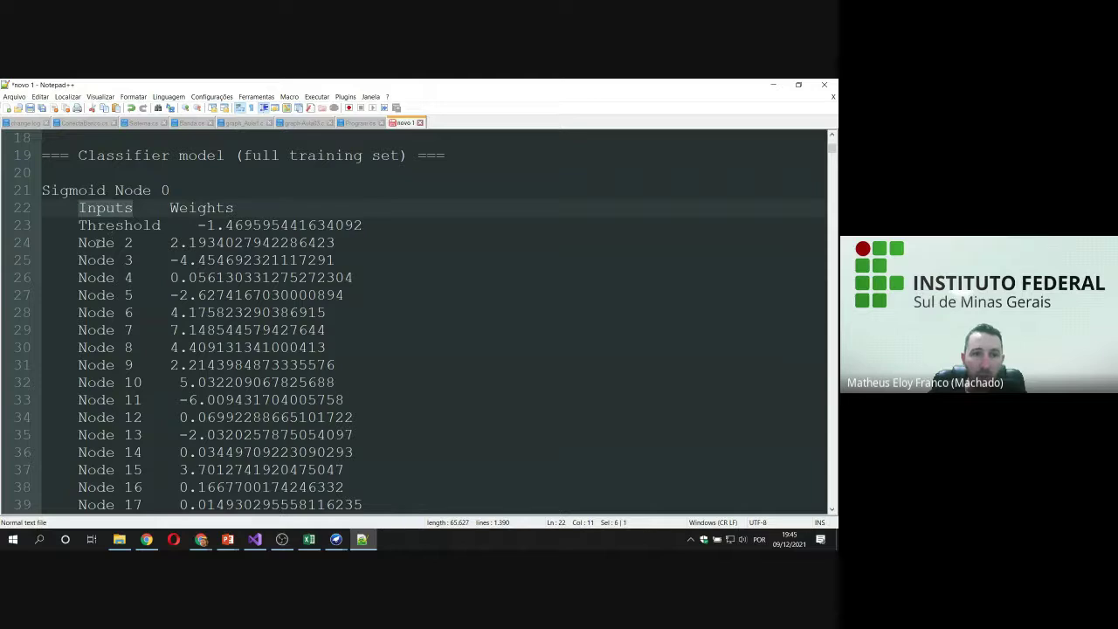
left_click(98, 242)
double_click(96, 243)
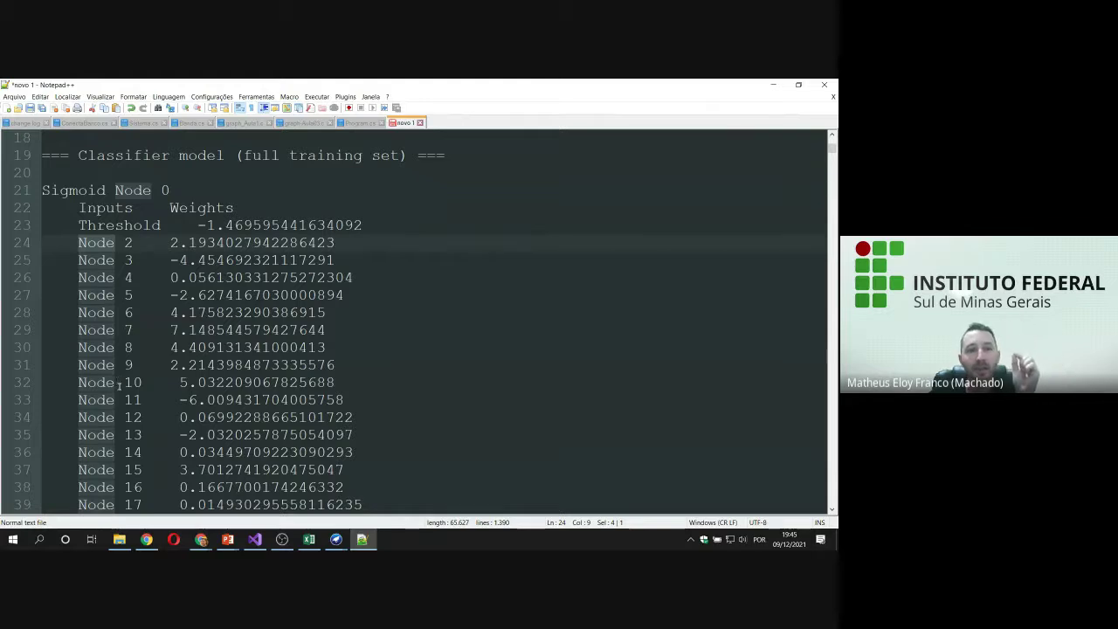
left_click_drag(171, 243, 337, 238)
left_click_drag(170, 255, 339, 253)
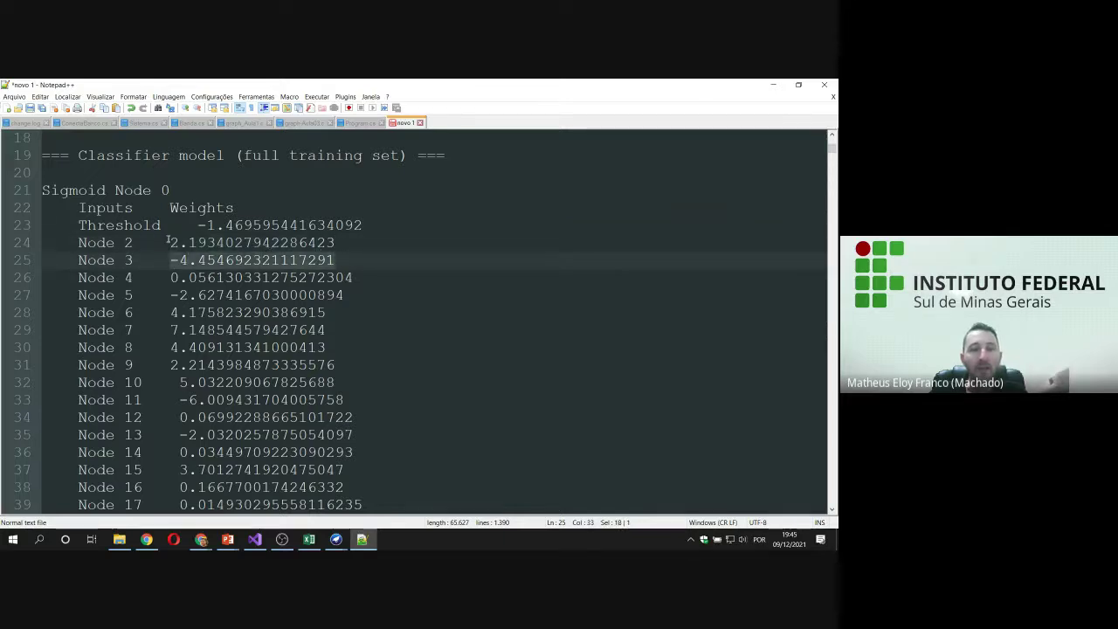
double_click(139, 229)
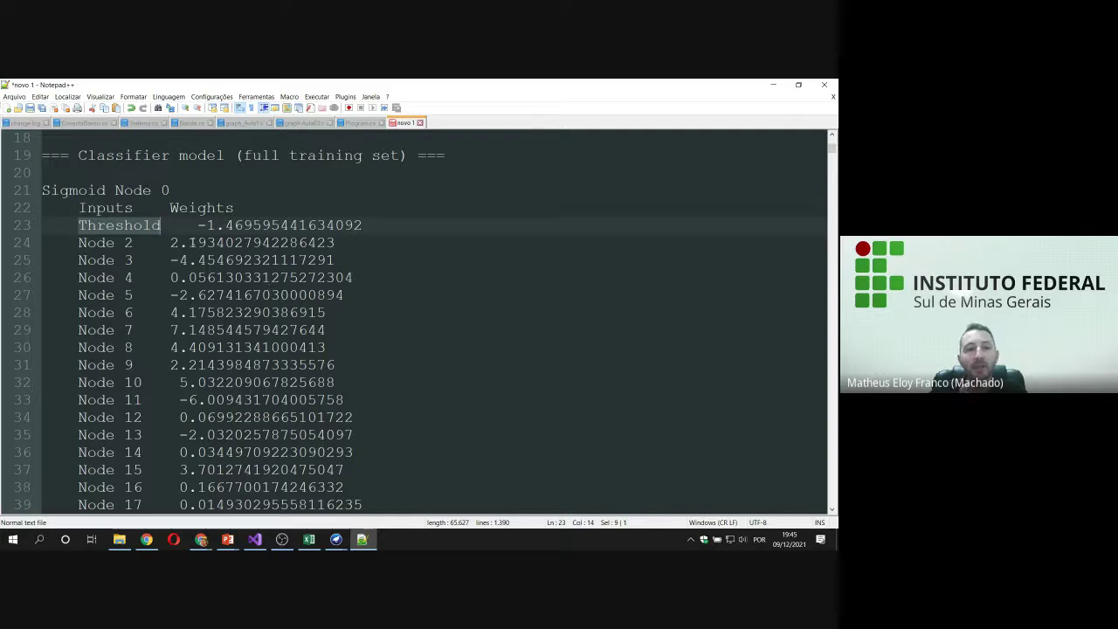
left_click(166, 243)
left_click(165, 260)
left_click(166, 277)
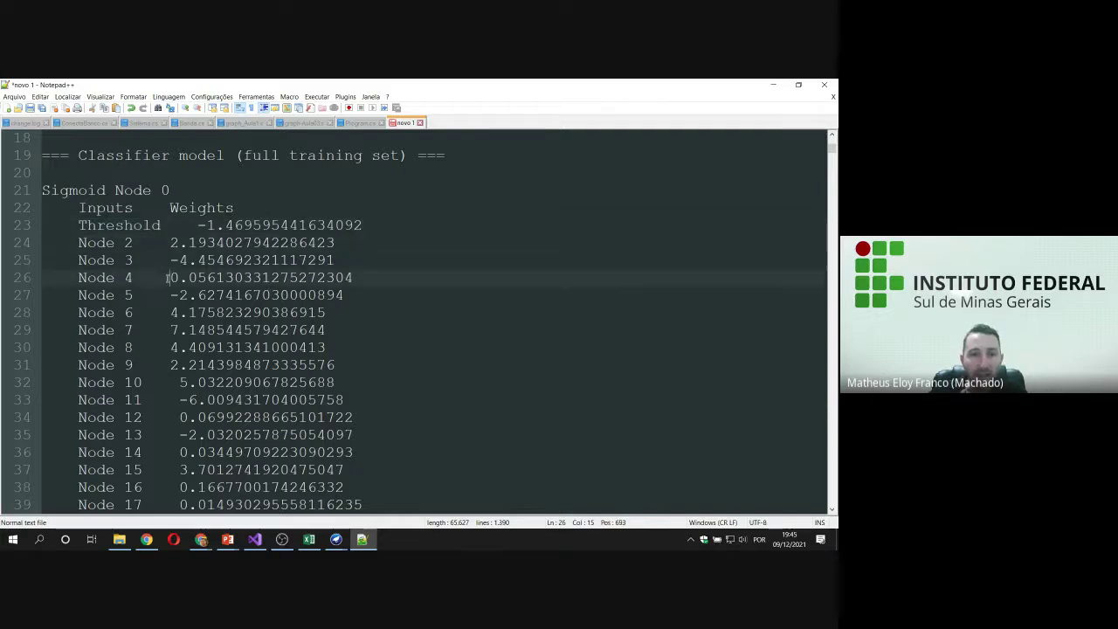
left_click(167, 296)
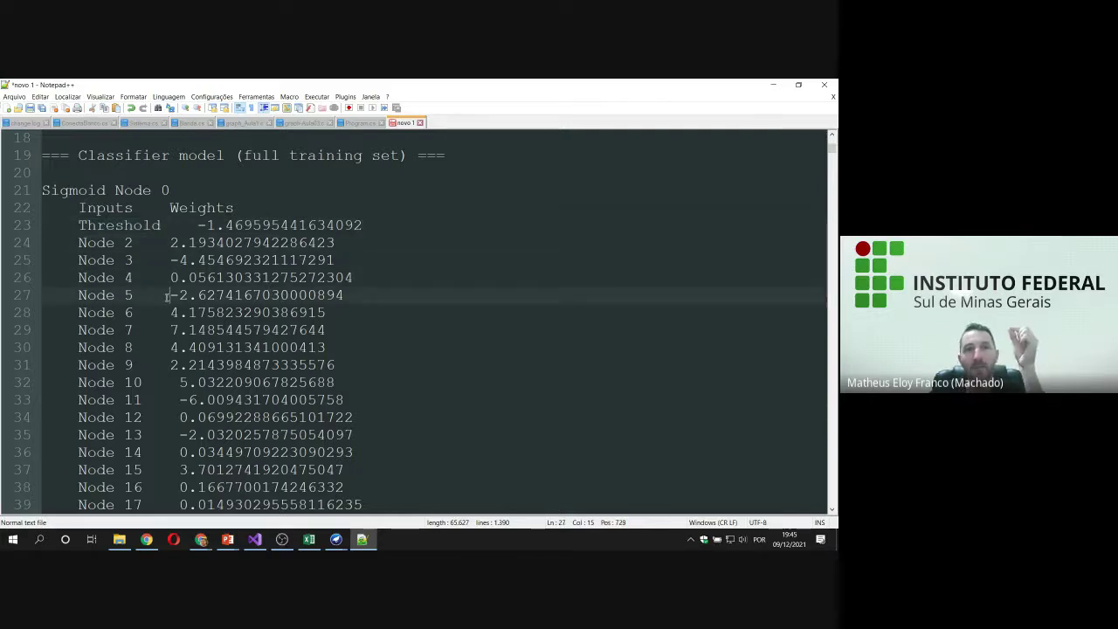
scroll(165, 297, "down", 4)
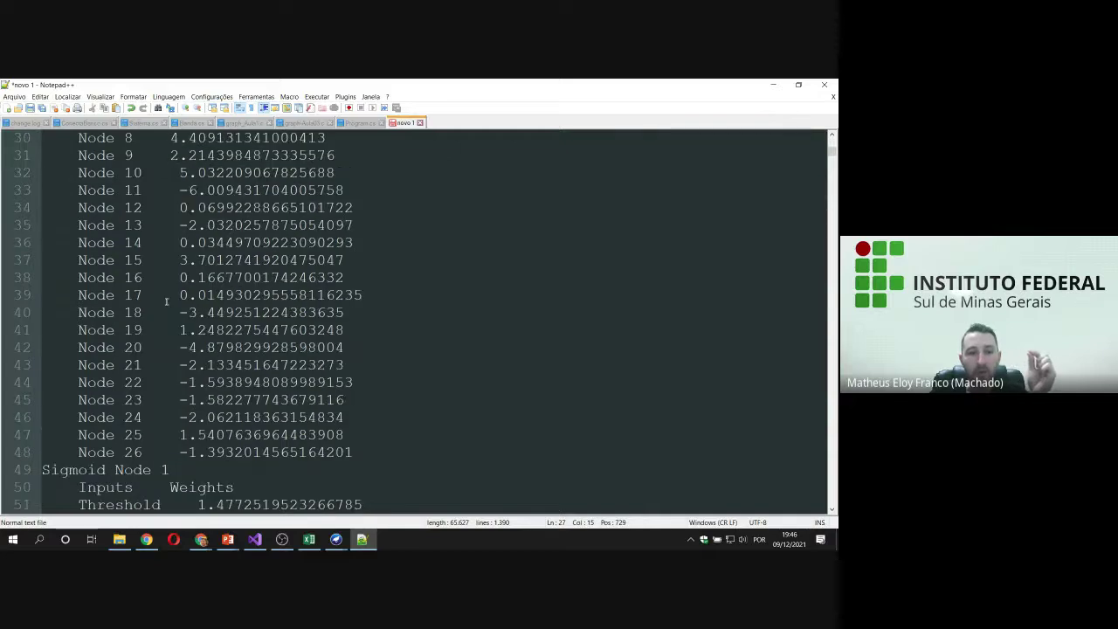
scroll(166, 301, "down", 1)
left_click(381, 399)
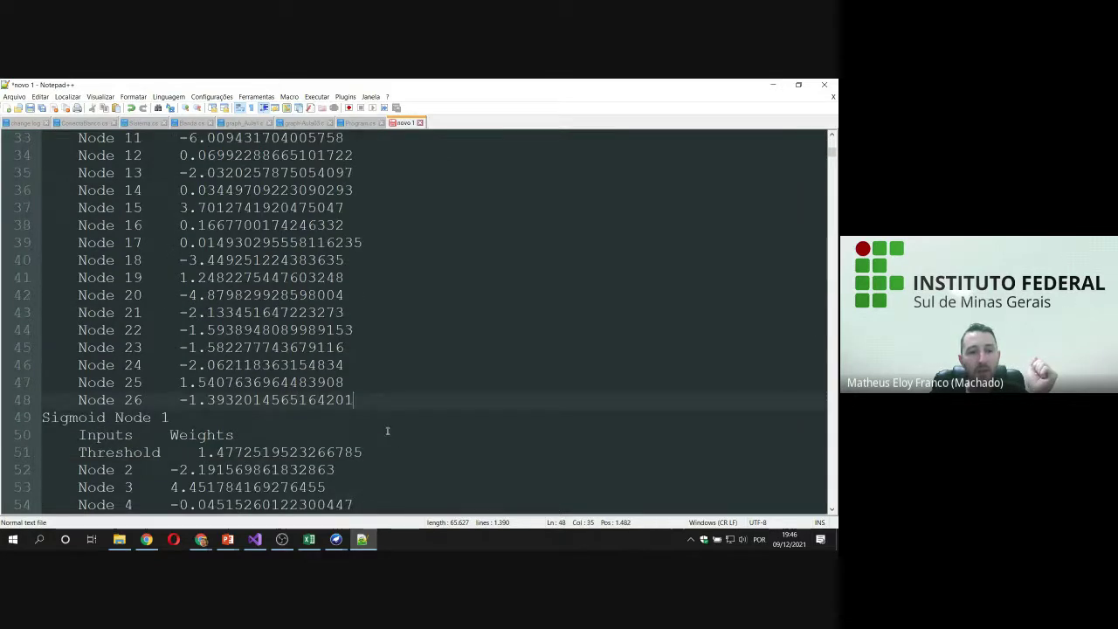
Examine the input weights of Sigmoid Node 1 and the attribute weights of Sigmoid Node 2
scroll(382, 421, "down", 1)
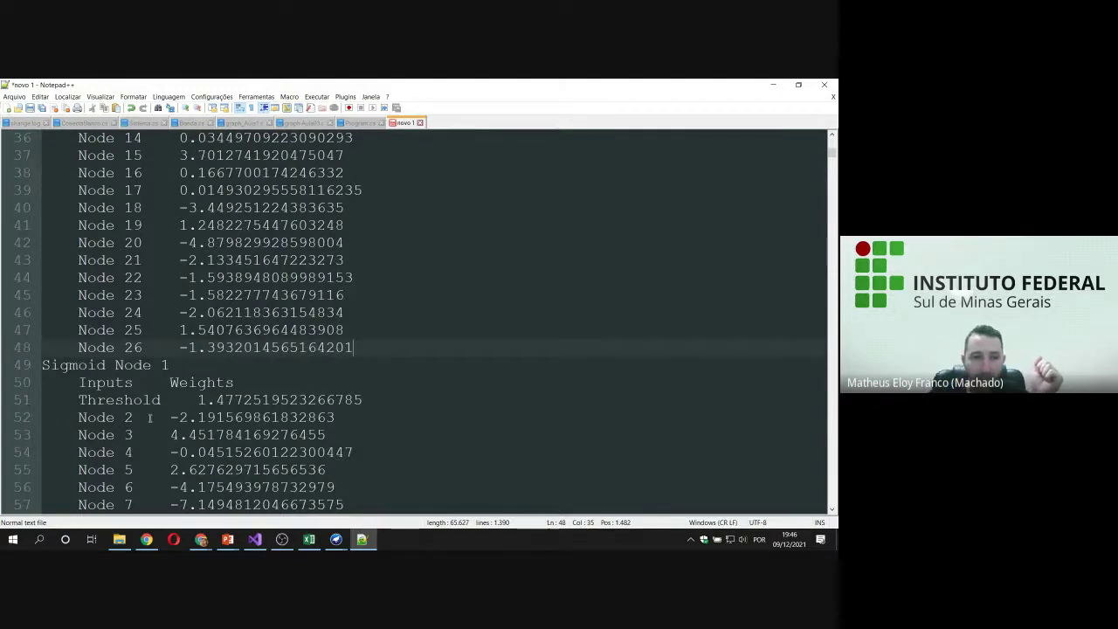
scroll(149, 417, "down", 2)
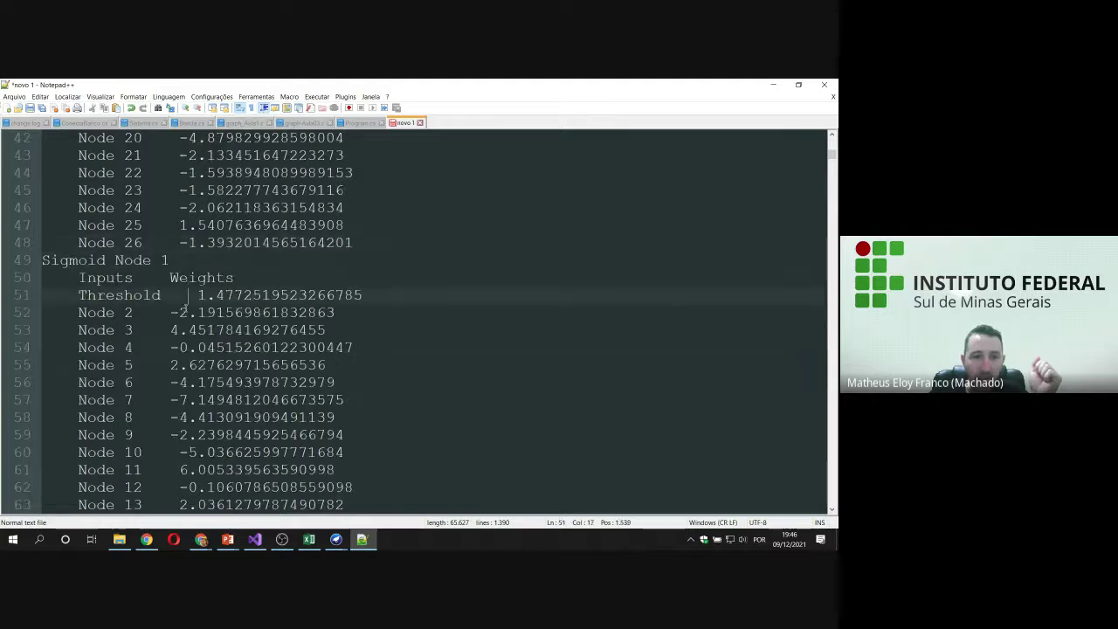
left_click(170, 314)
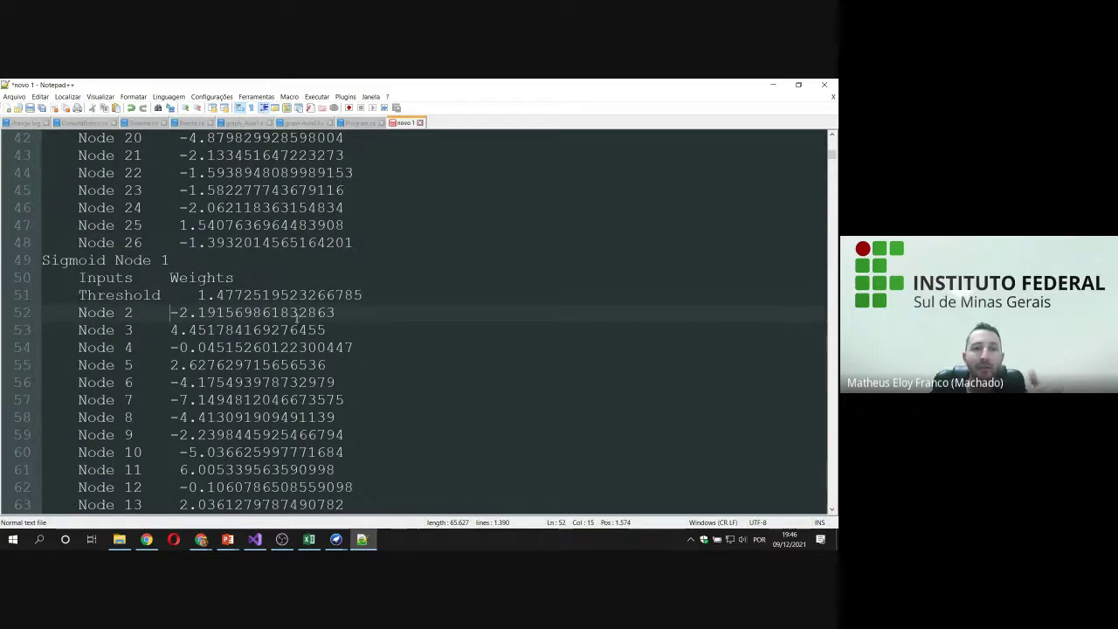
scroll(296, 318, "down", 3)
mouse_move(827, 158)
left_mouse_down()
mouse_move(832, 174)
mouse_move(833, 163)
left_mouse_up()
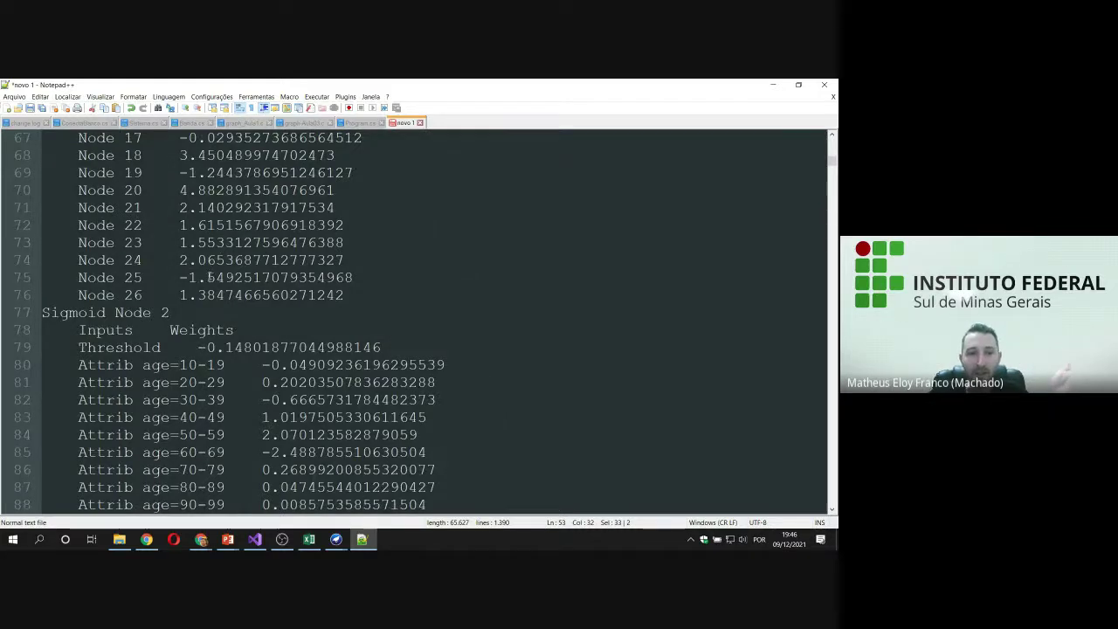
scroll(217, 254, "down", 4)
scroll(279, 277, "down", 6)
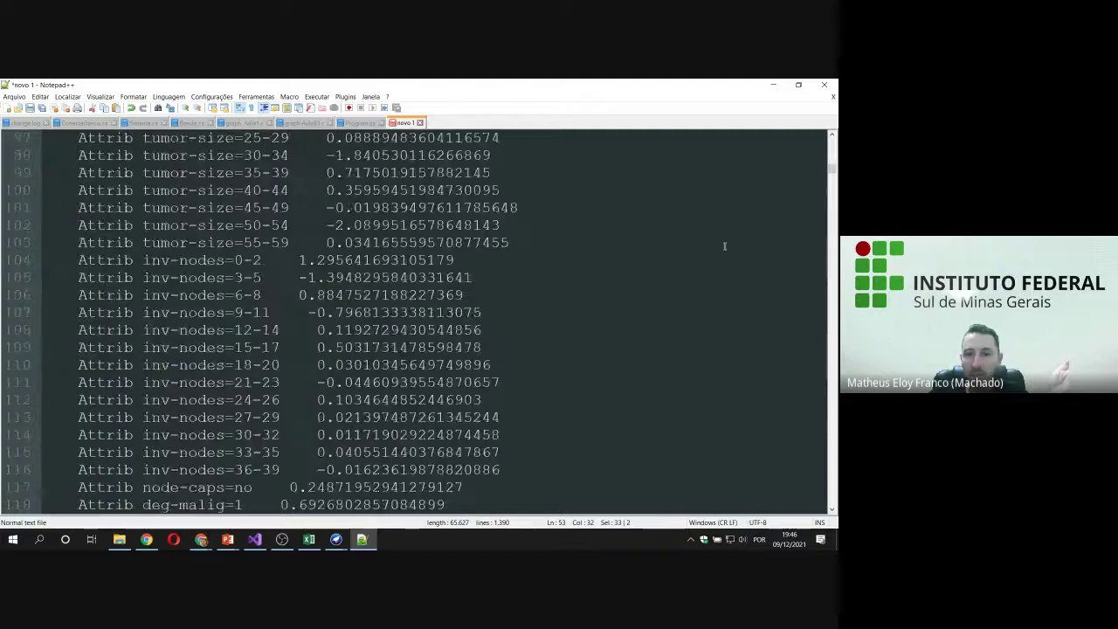
Examine the weights of the age attributes listed under Sigmoid Node 3
left_click(832, 174)
scroll(832, 174, "down", 3)
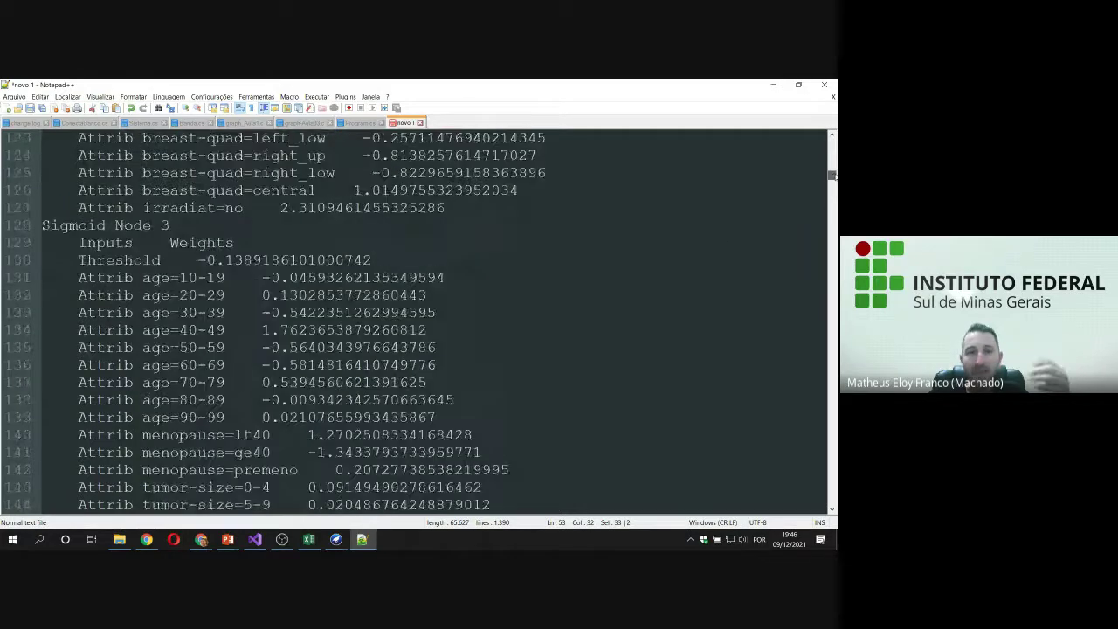
left_click_drag(256, 279, 444, 278)
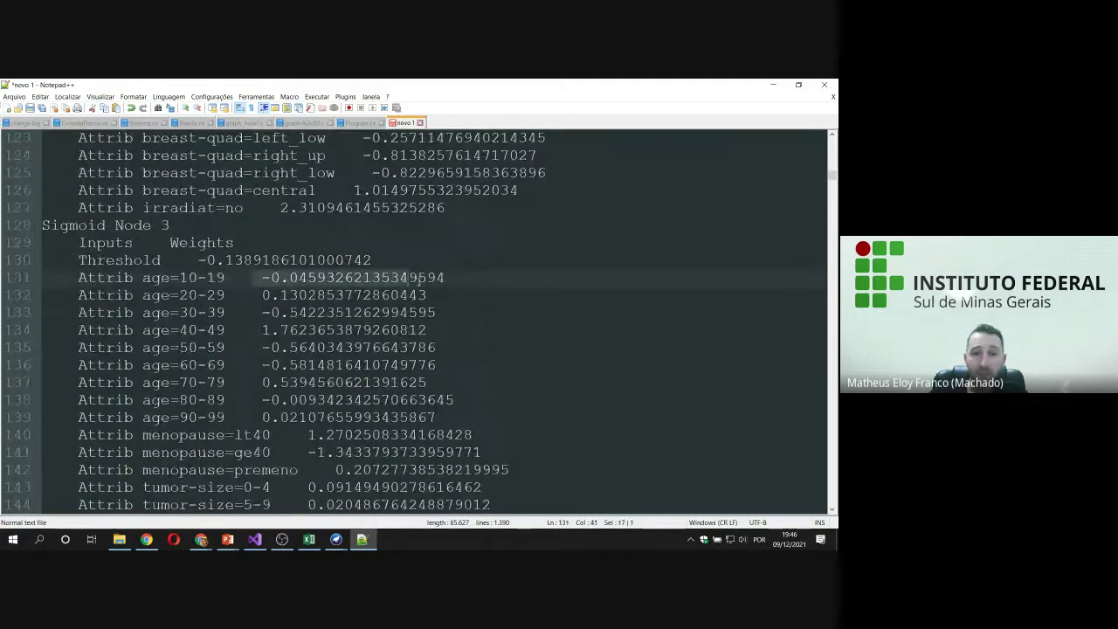
left_click_drag(265, 294, 399, 278)
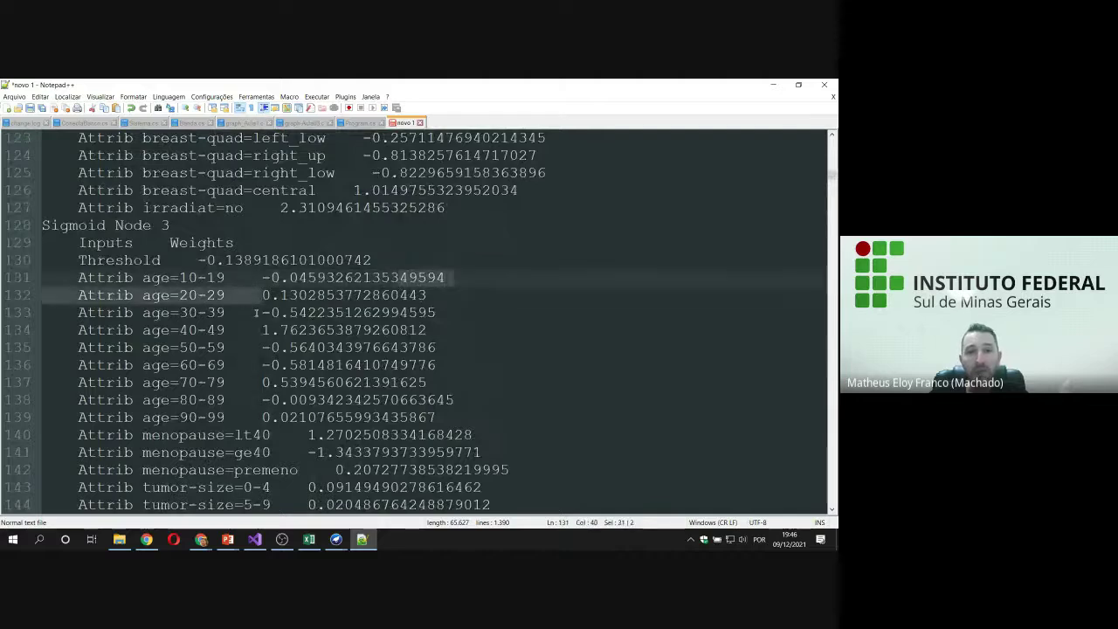
left_click(254, 329)
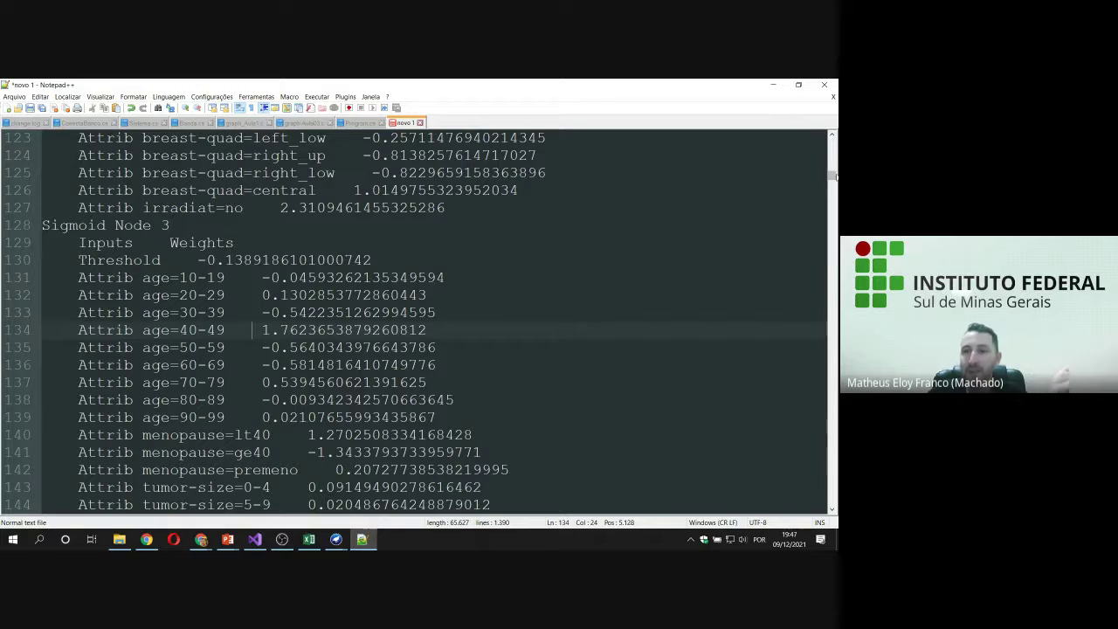
Review the training-set evaluation summary near the end of the output, focusing on the count and percentage of correctly classified instances
left_click_drag(834, 177, 834, 505)
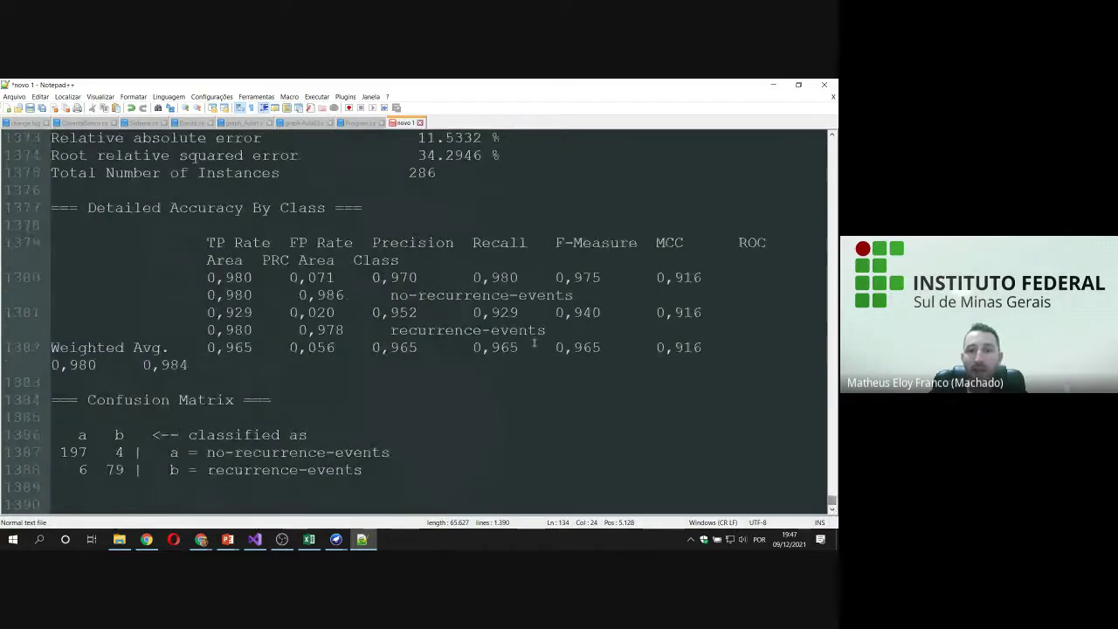
scroll(496, 227, "up", 2)
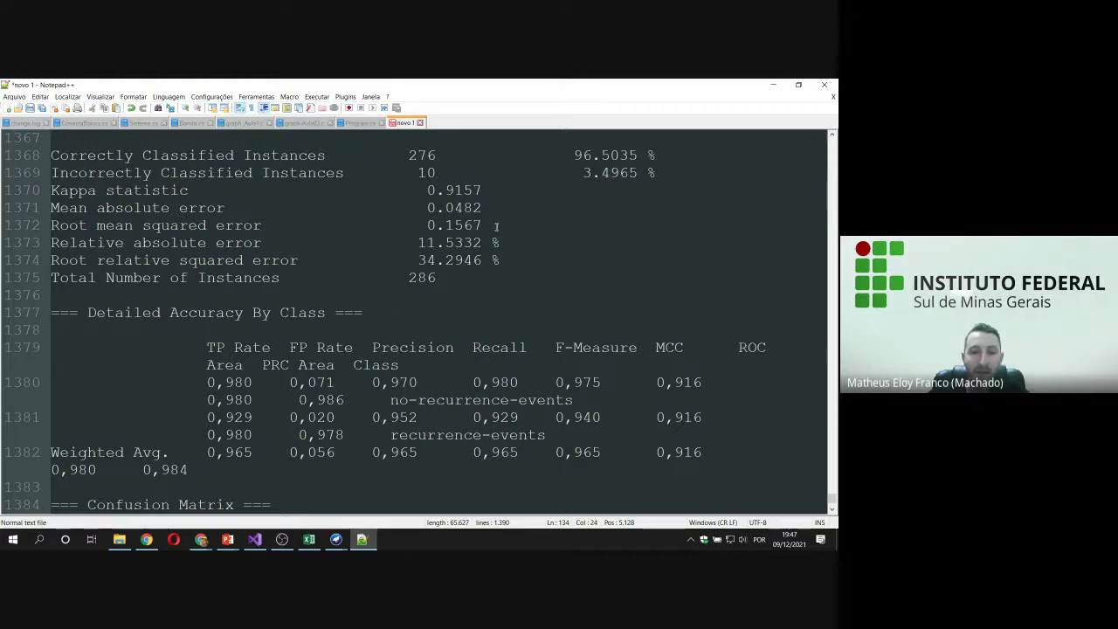
scroll(497, 226, "up", 2)
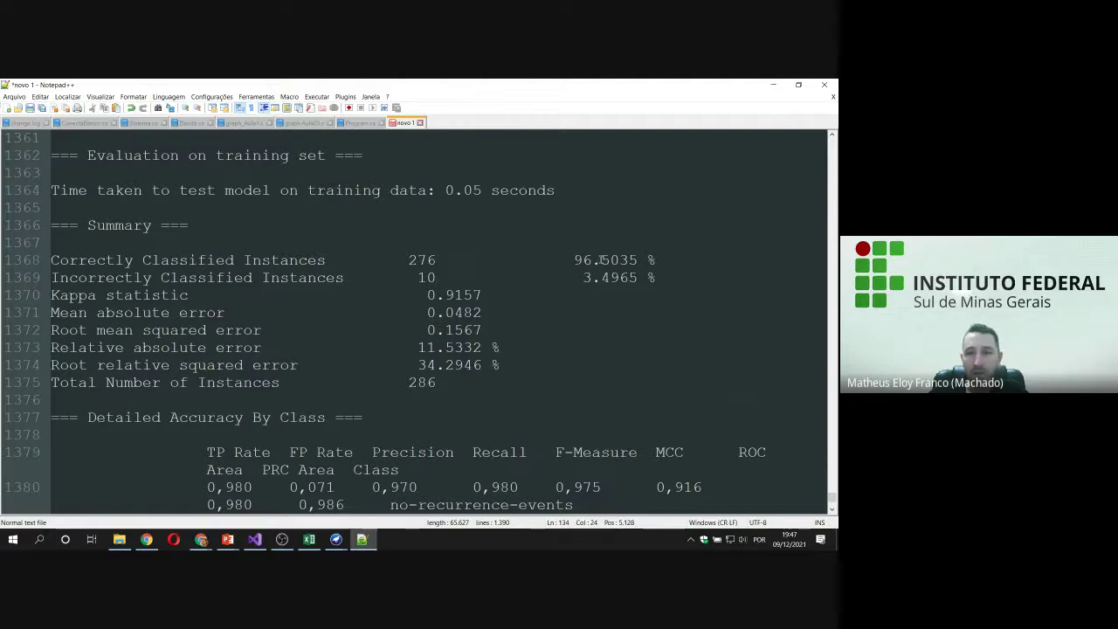
left_click_drag(574, 260, 638, 260)
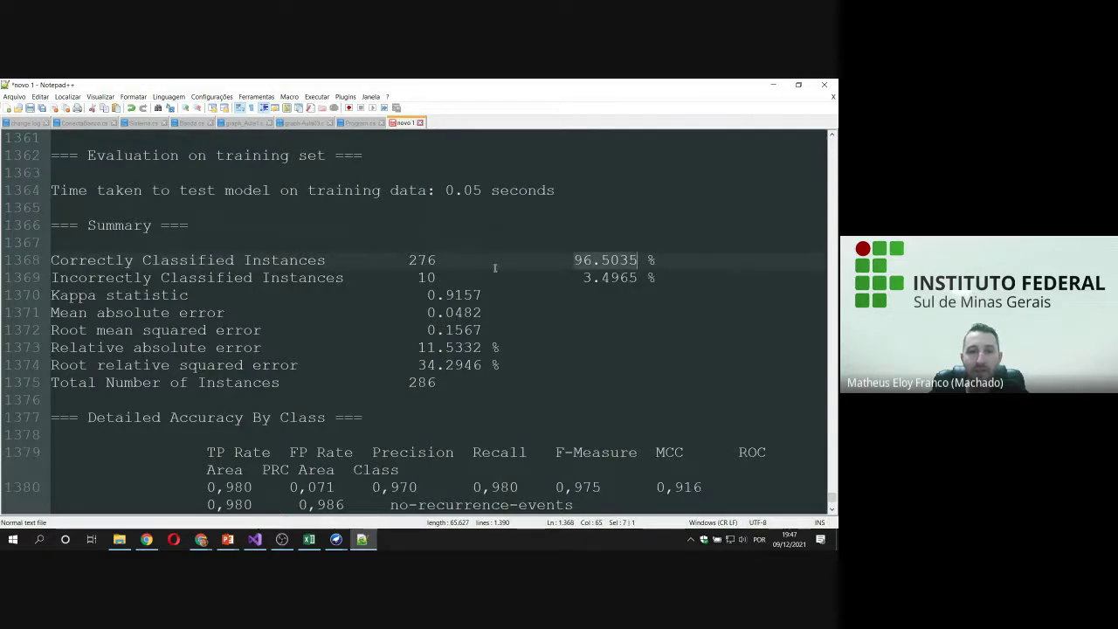
left_click(435, 259)
scroll(448, 249, "down", 1)
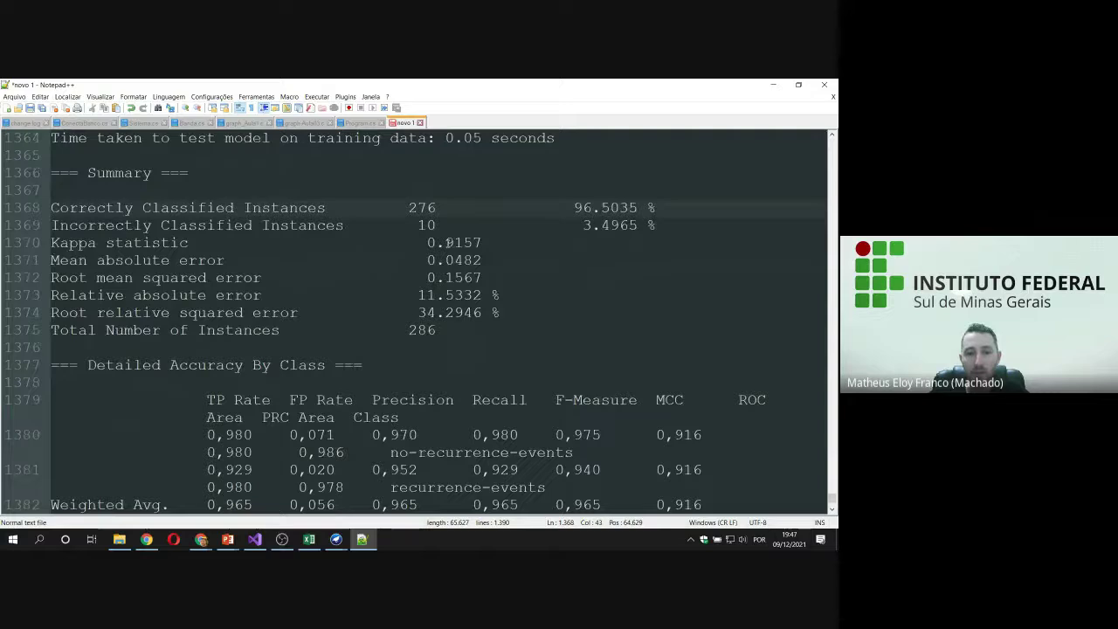
Examine the confusion matrix, comparing correct and wrong predictions for the no-recurrence-events and recurrence-events classes
scroll(448, 243, "down", 3)
scroll(316, 397, "up", 2, "ctrl")
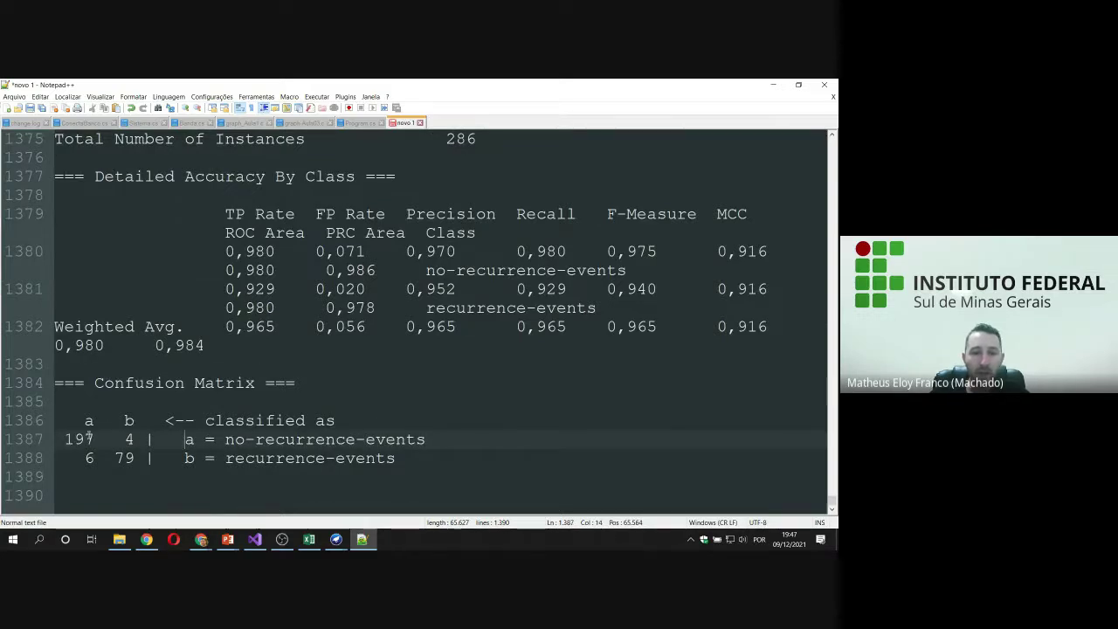
double_click(76, 435)
double_click(129, 440)
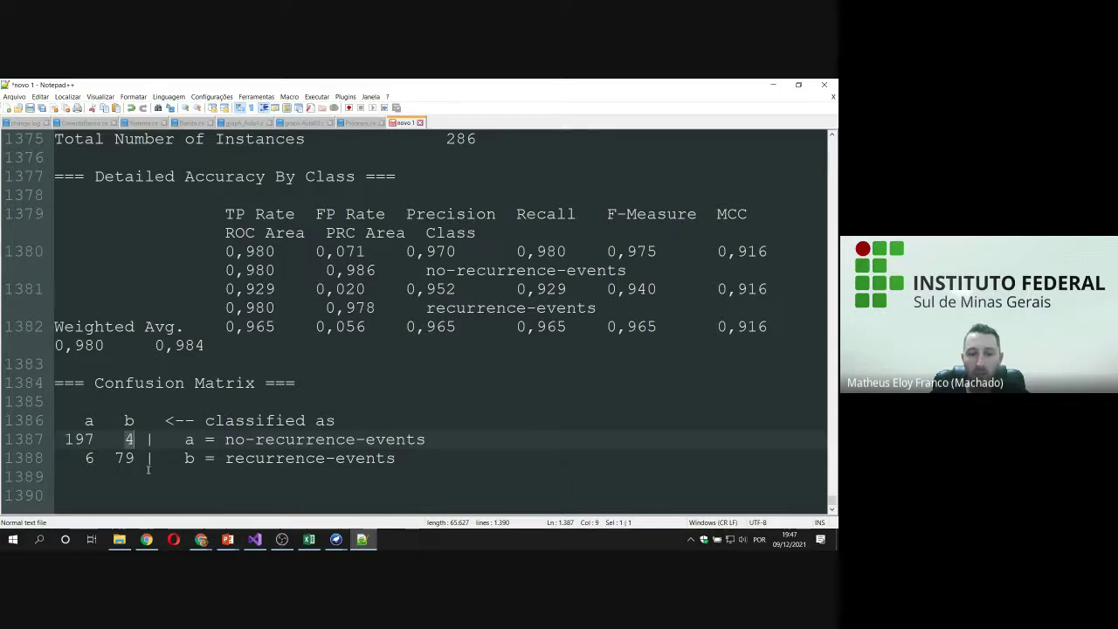
left_click(406, 463)
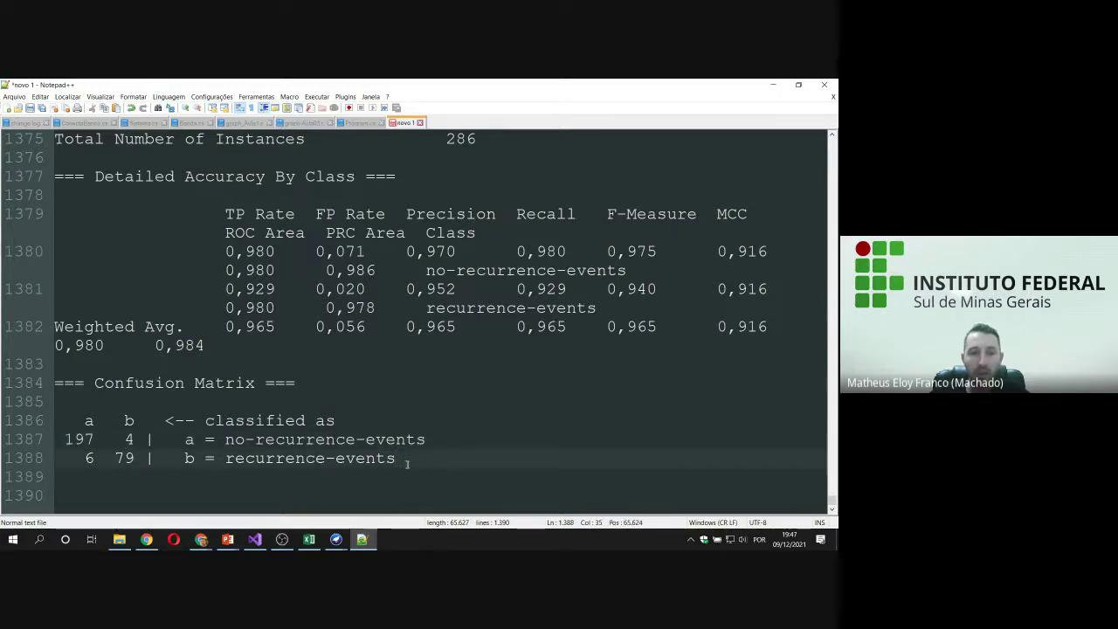
double_click(123, 457)
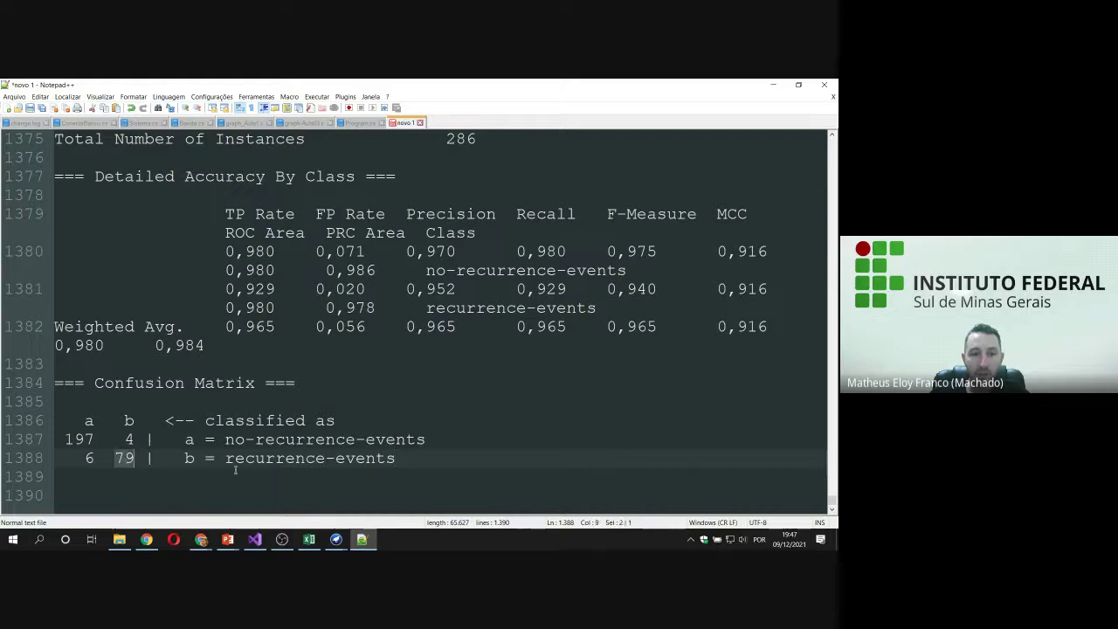
double_click(86, 458)
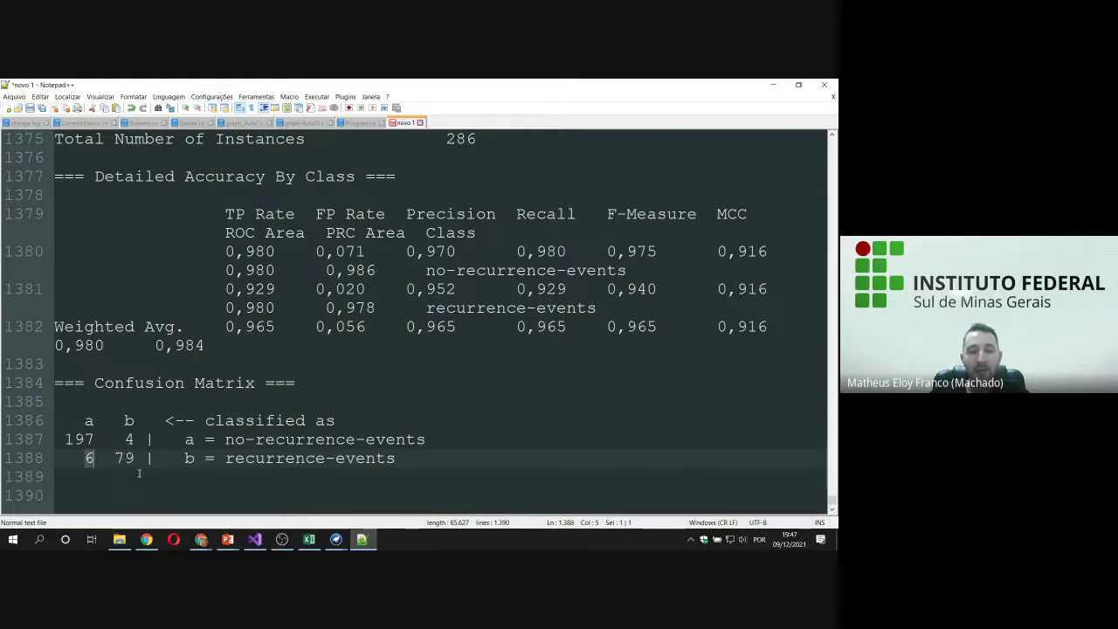
left_click(434, 460)
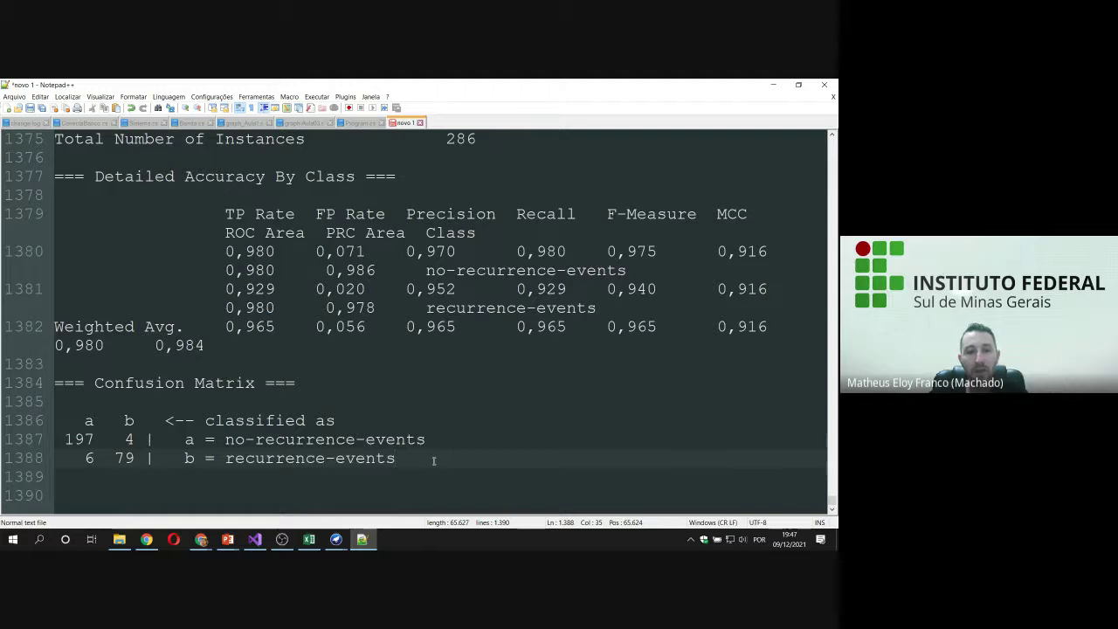
left_click(128, 441)
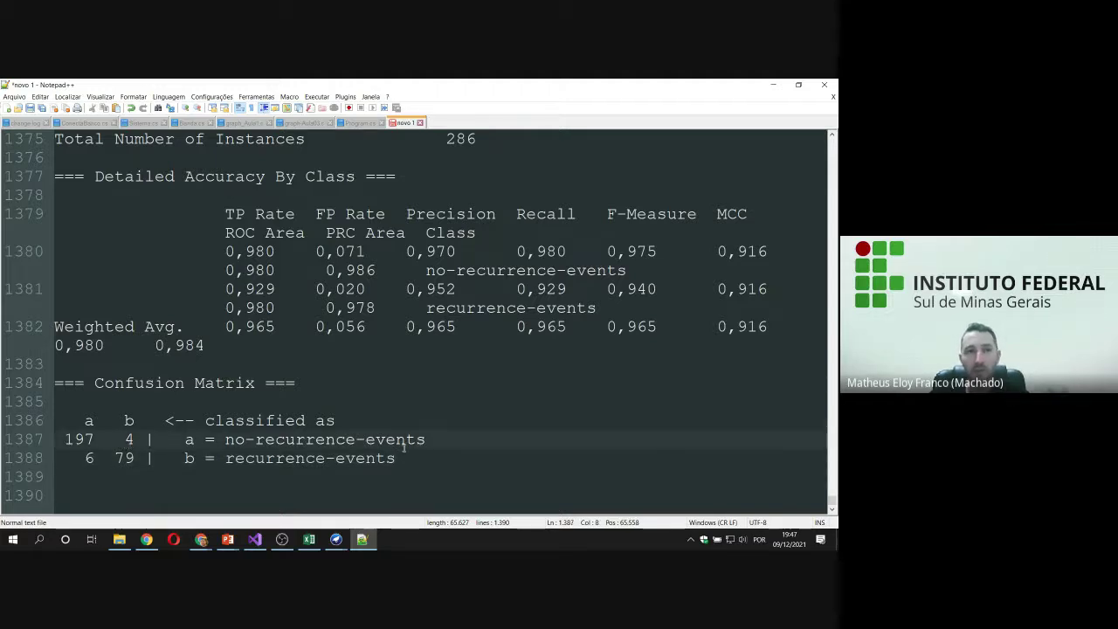
Return to Weka Explorer and set the test option to a percentage split of 70%
left_click(772, 84)
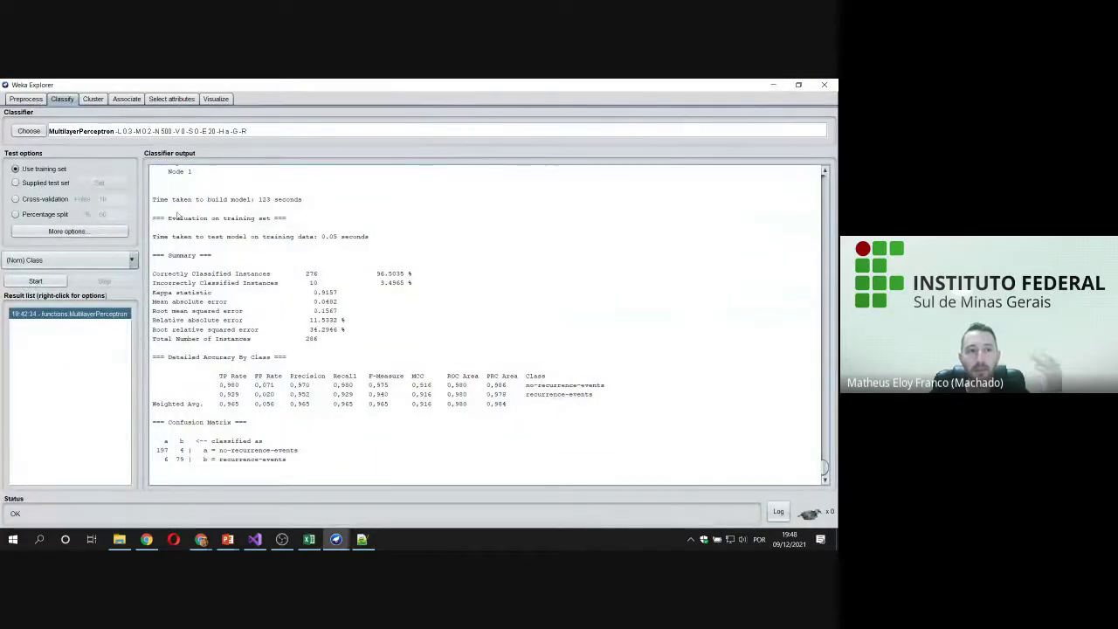
left_click(39, 215)
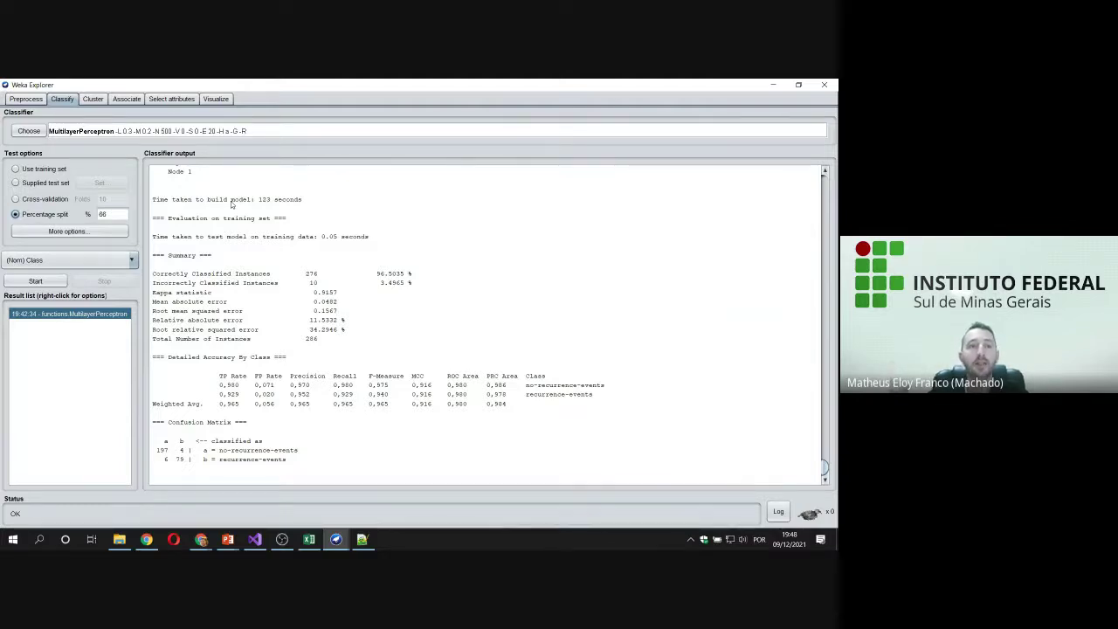
double_click(119, 215)
type("70")
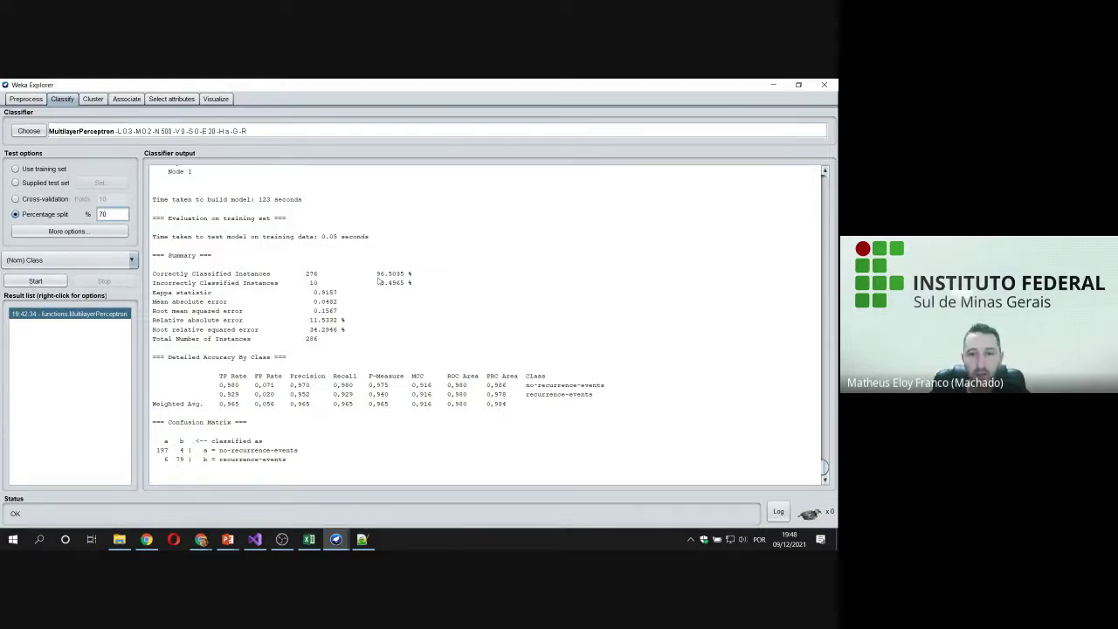
Try to evaluate the multilayer perceptron on the 70% split, training the first network but accepting the training-split network untrained
left_click(51, 282)
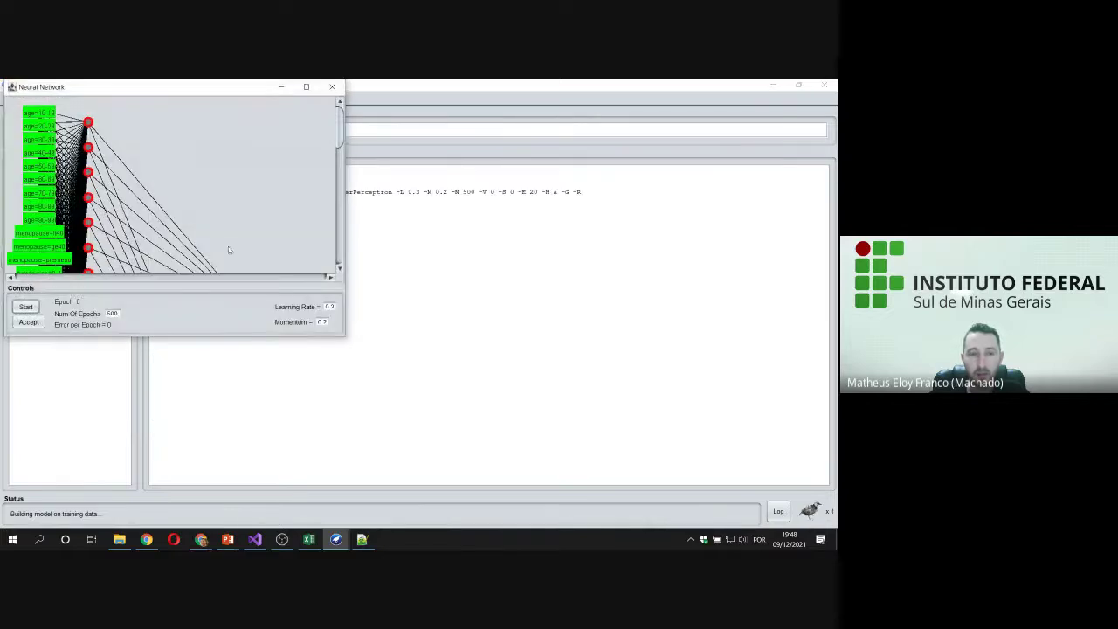
left_click(26, 306)
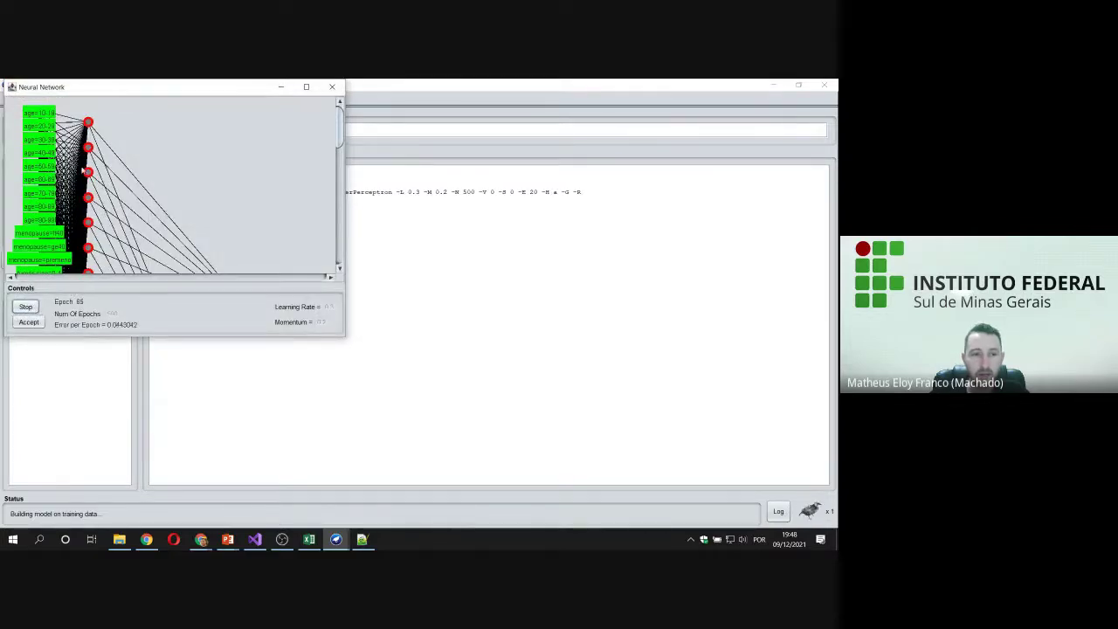
left_click(29, 322)
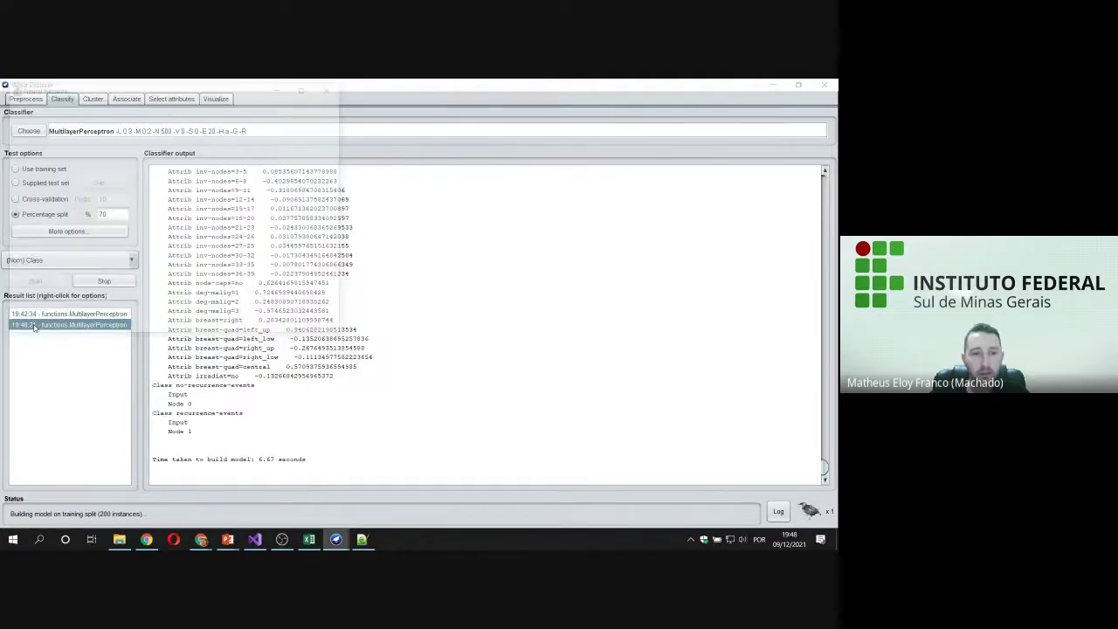
left_click(28, 323)
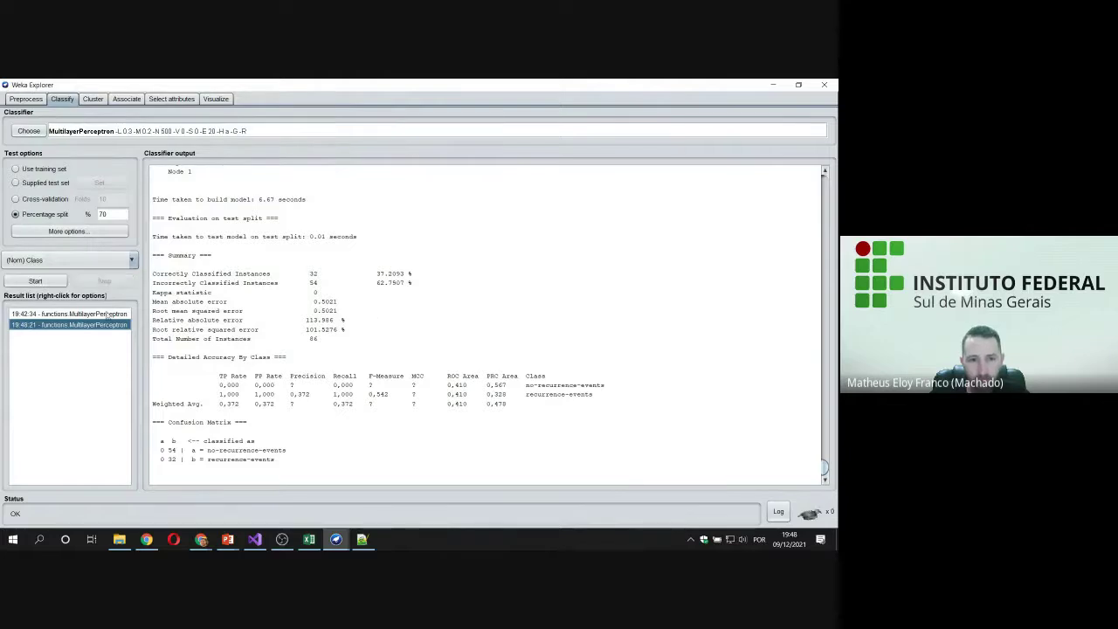
Rerun the multilayer perceptron on the 70% split, training the full-data and training-split networks for 500 epochs each and accepting both
left_click(37, 281)
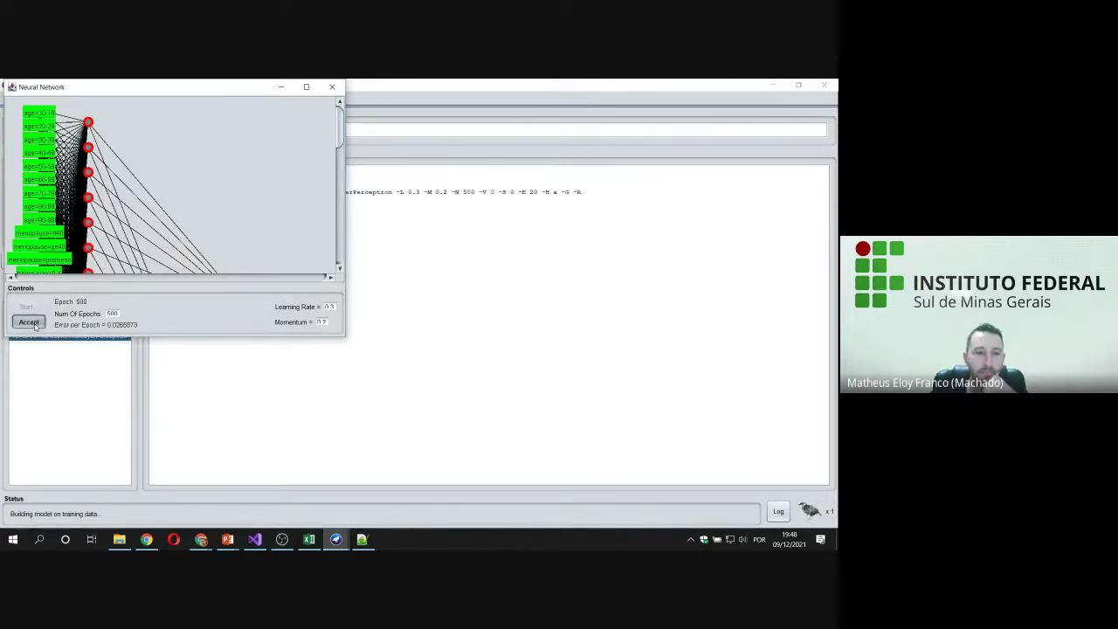
left_click(28, 322)
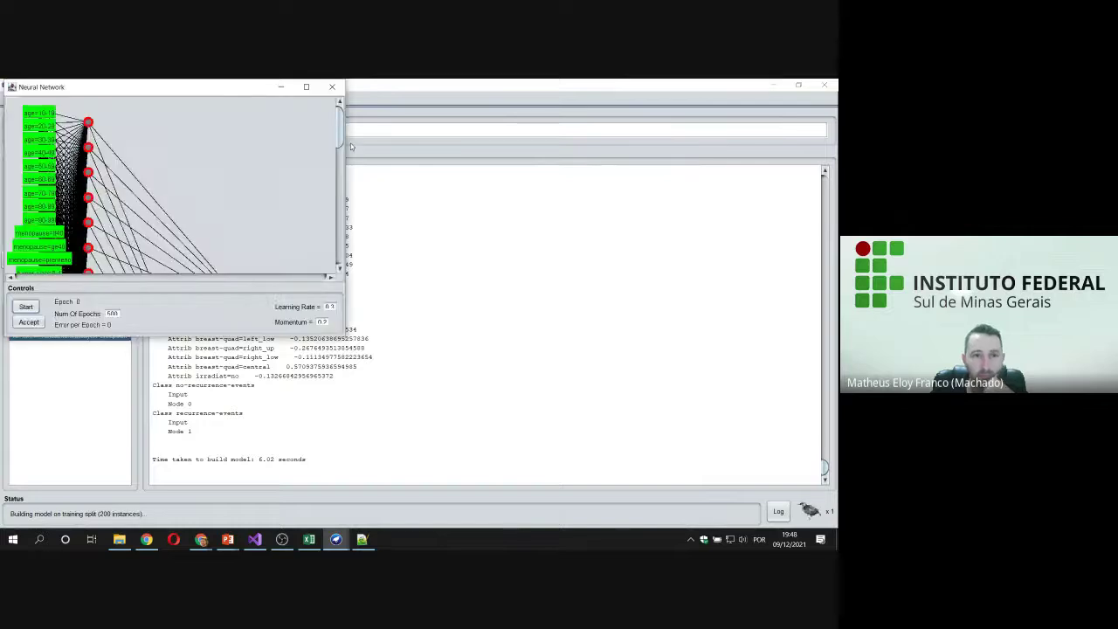
left_click_drag(262, 87, 650, 283)
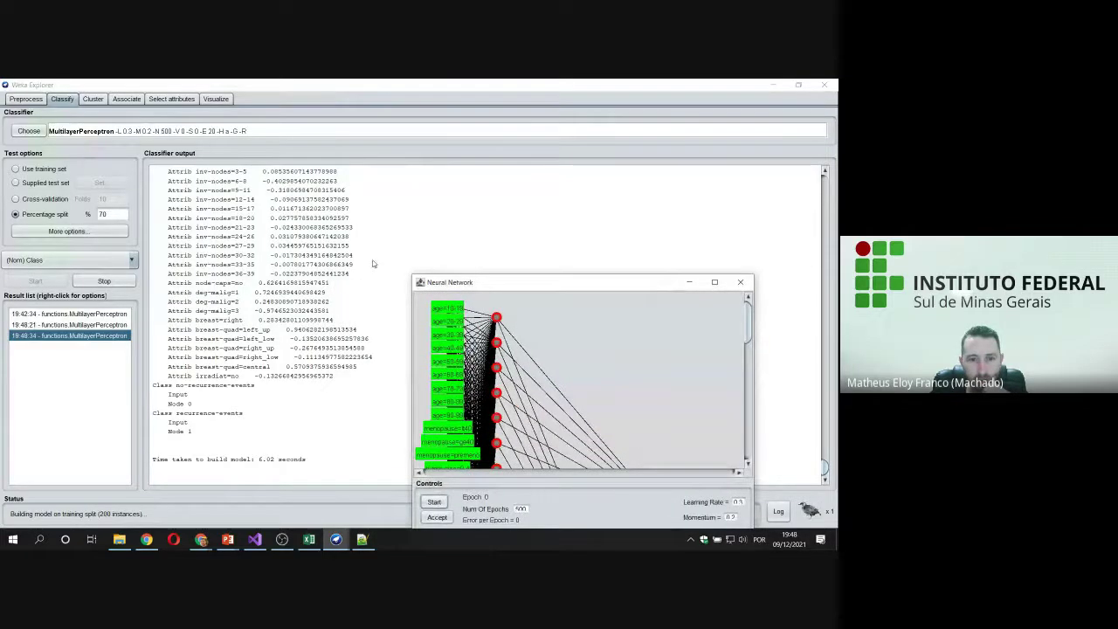
scroll(364, 251, "down", 8)
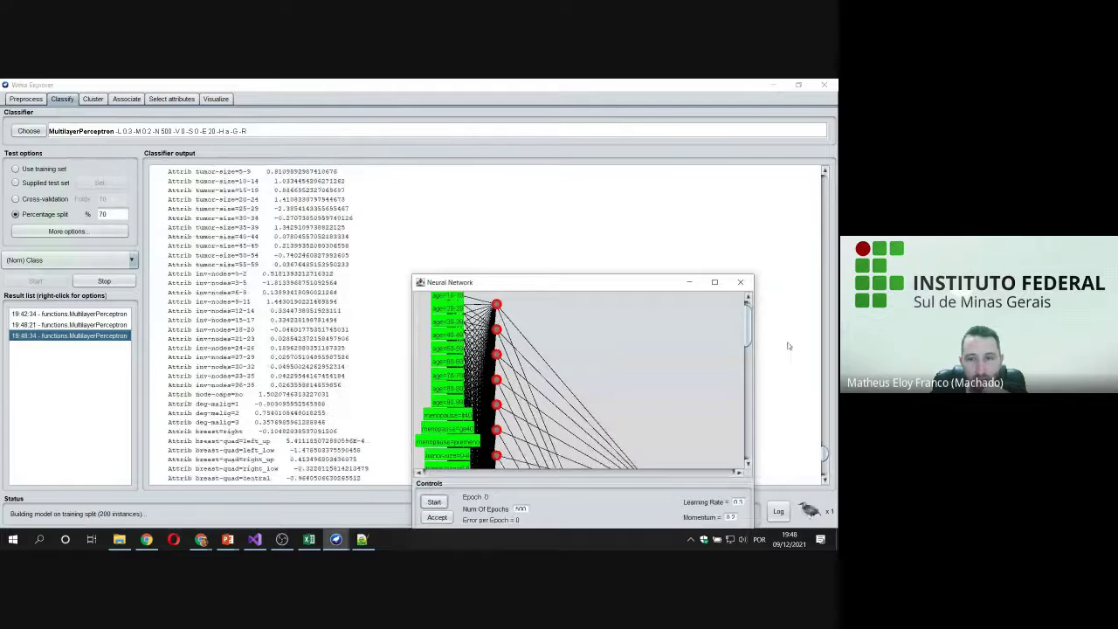
left_click_drag(630, 282, 539, 110)
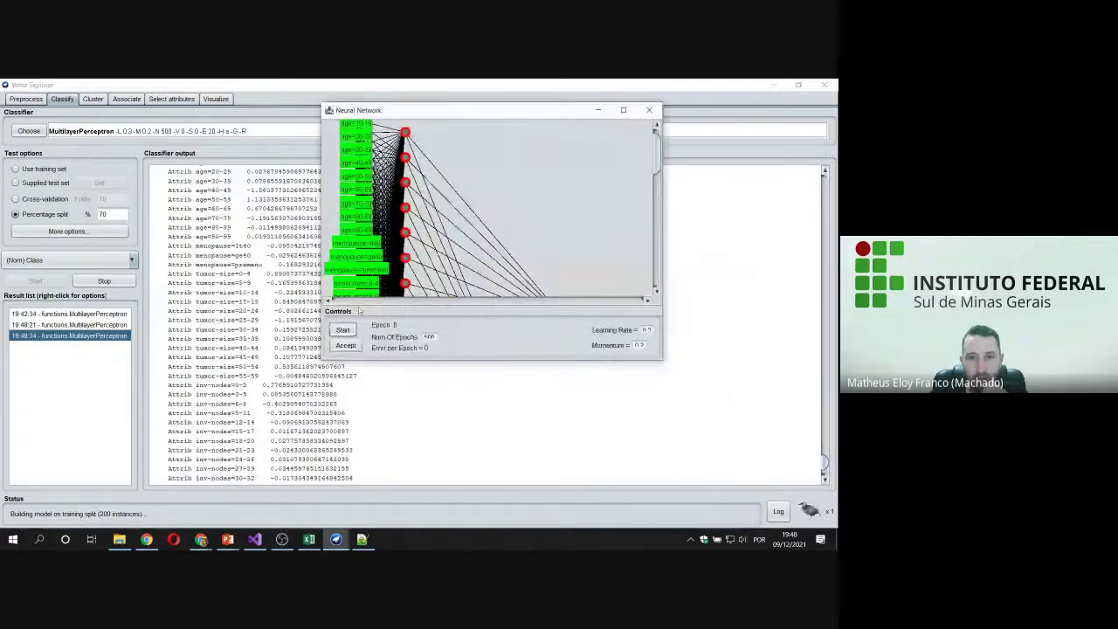
left_click(342, 329)
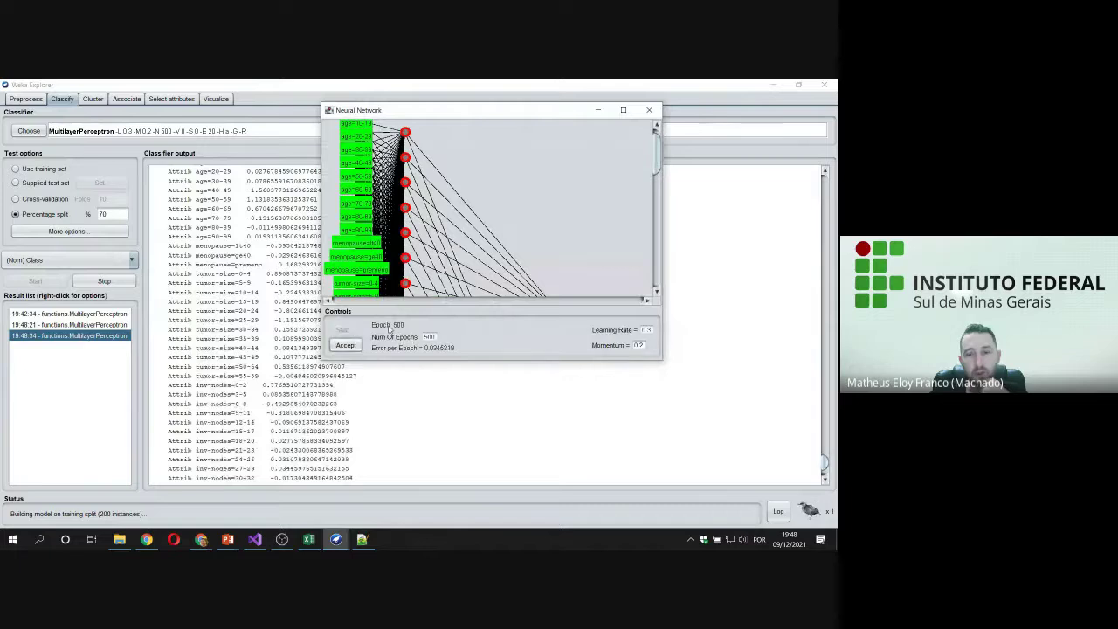
left_click(346, 347)
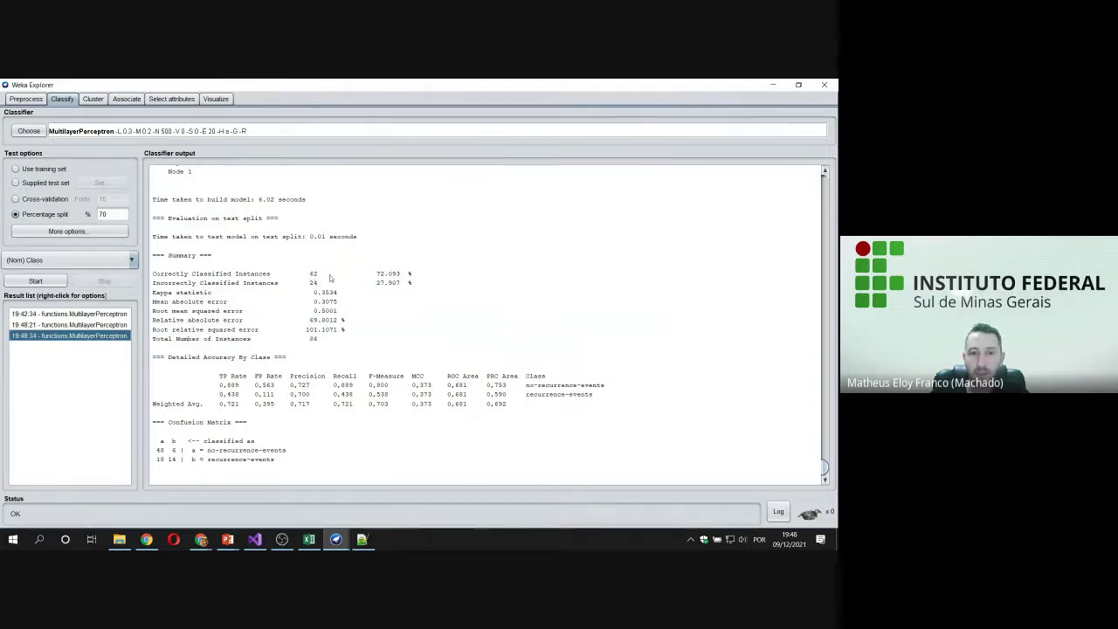
Review the counts and percentages of correctly and incorrectly classified instances in the test-split summary
double_click(313, 273)
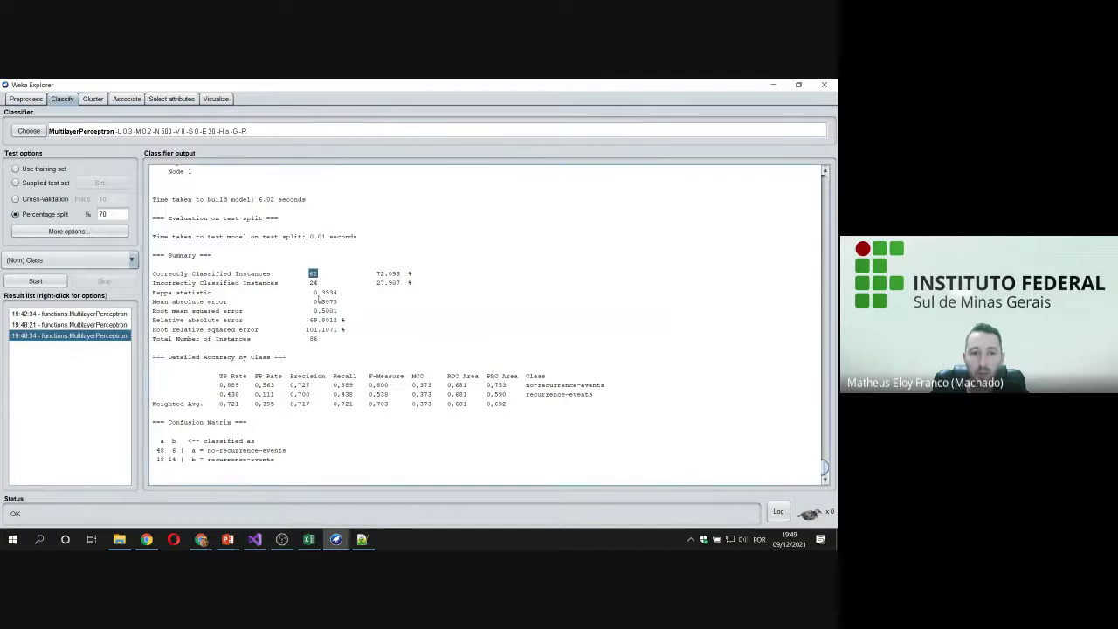
left_click_drag(310, 282, 315, 290)
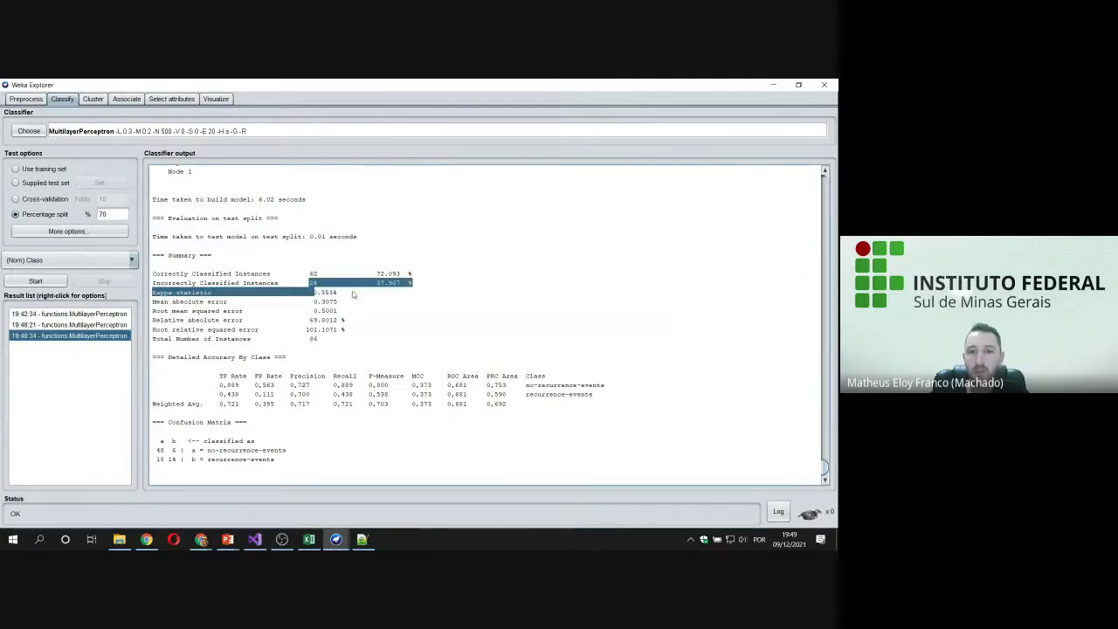
left_click(378, 282)
left_click_drag(379, 275, 404, 276)
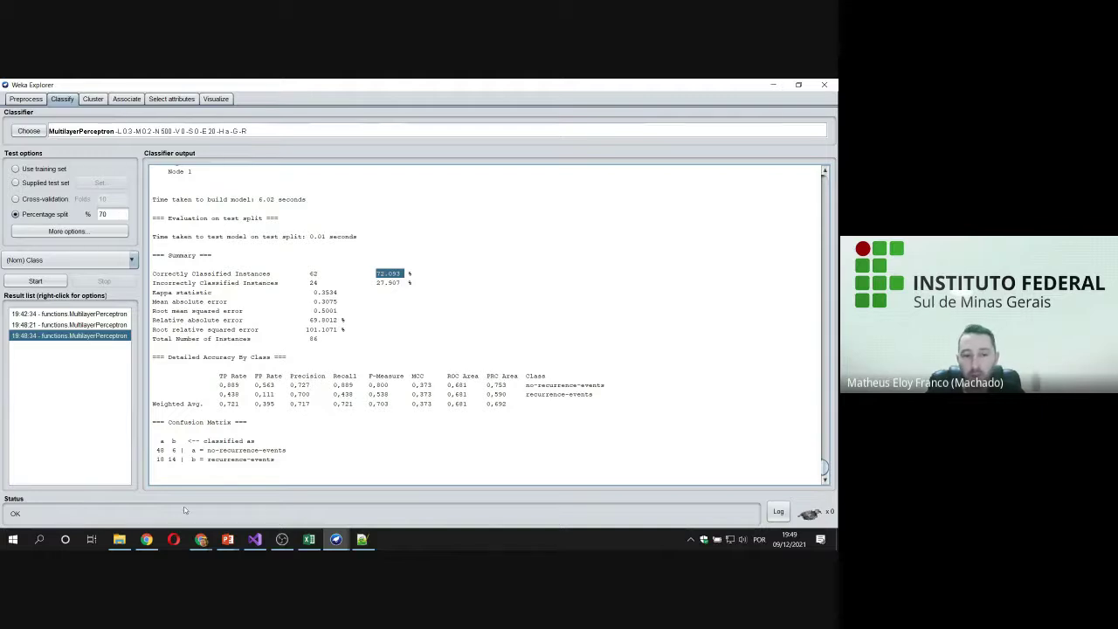
Switch to Chrome, open teachablemachine.withgoogle.com in a new tab and go to its new project page
mouse_move(202, 542)
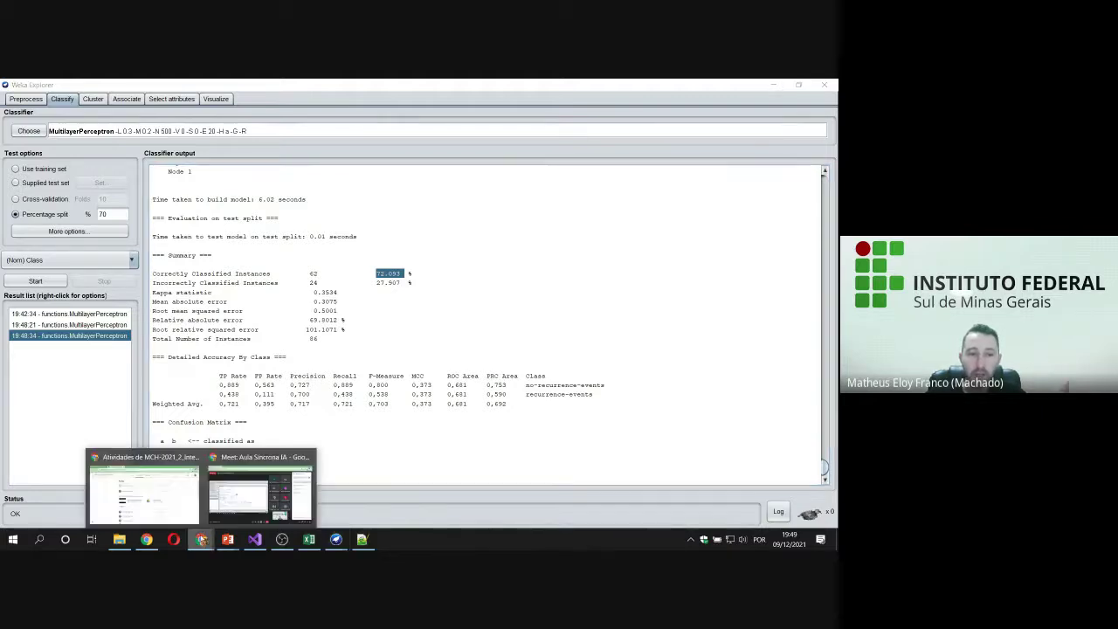
left_click(164, 497)
left_click(277, 88)
type("teachablemachine.withgoogle.com")
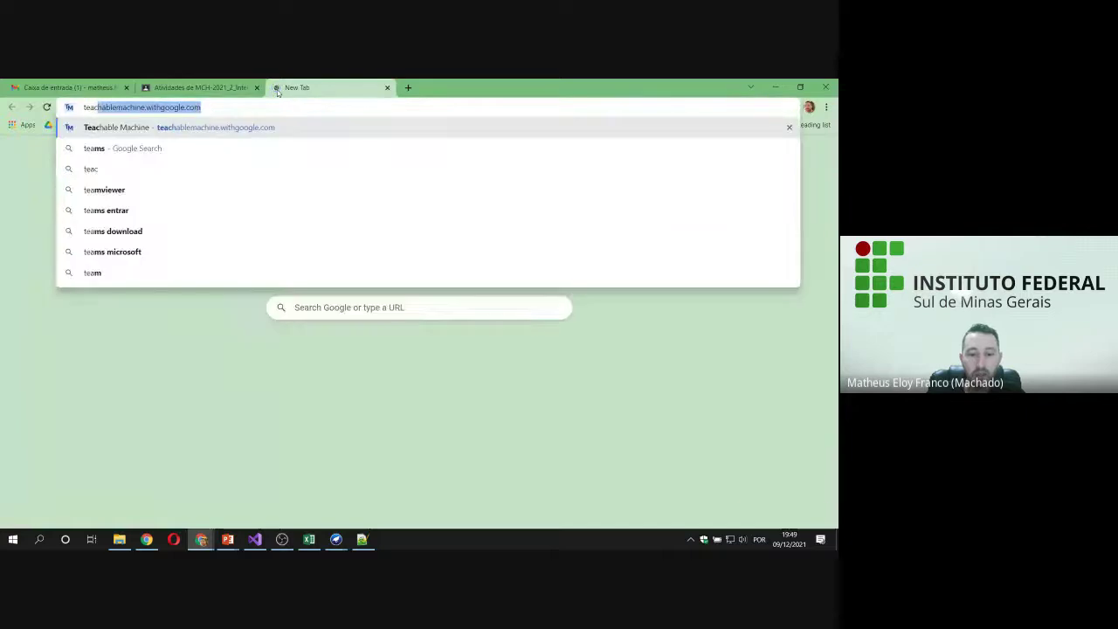
key("Return")
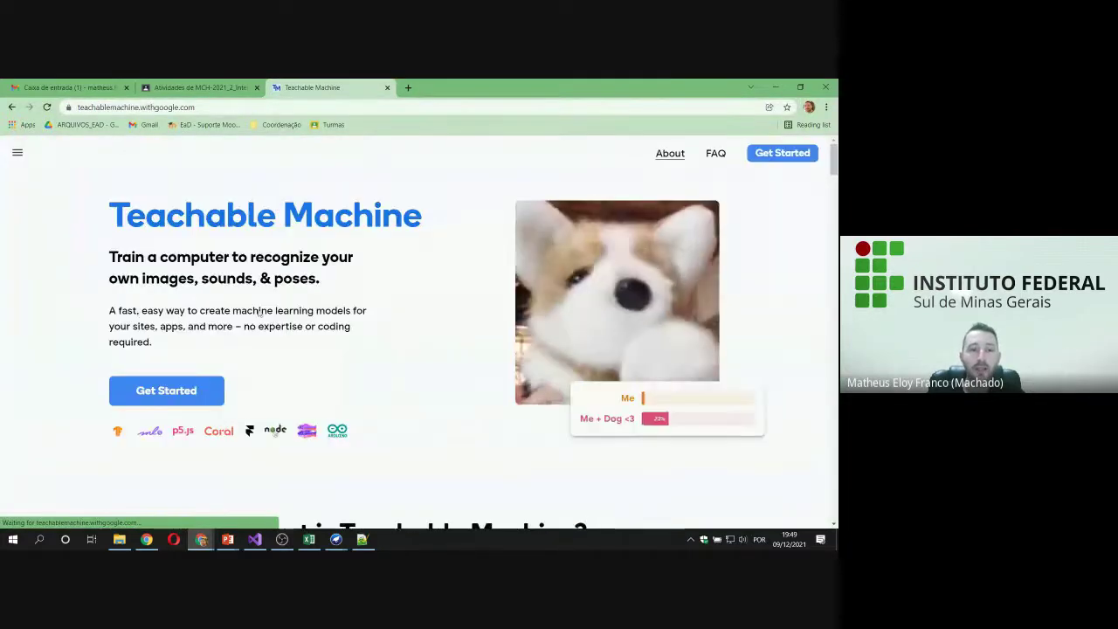
left_click(190, 393)
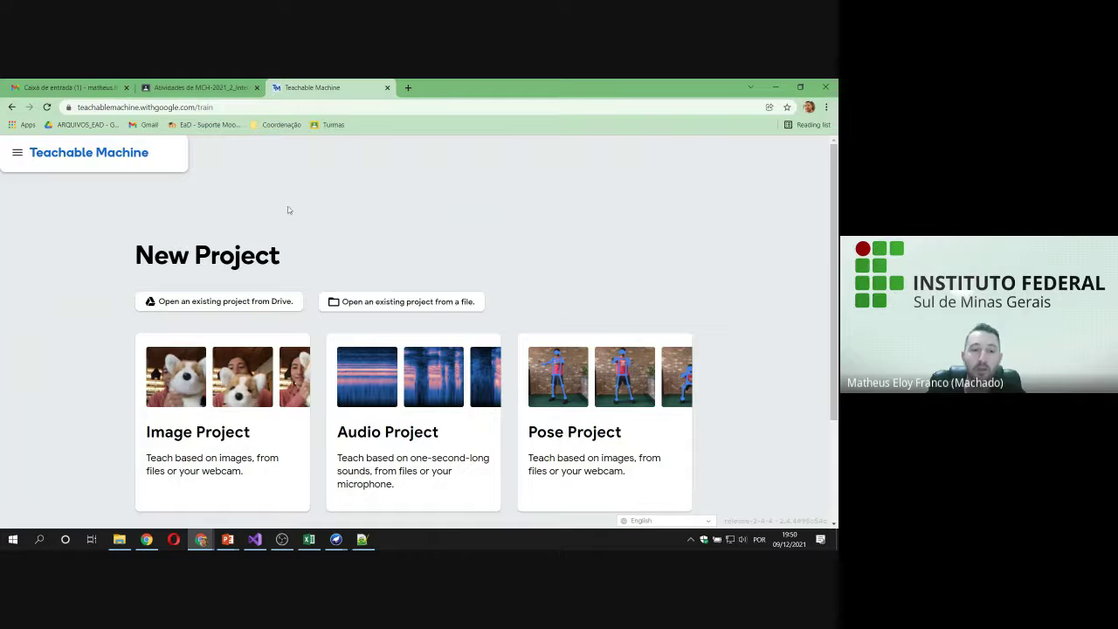
Start a new image project with the standard image model, then return to the new project page
scroll(283, 214, "down", 3)
scroll(254, 341, "up", 3)
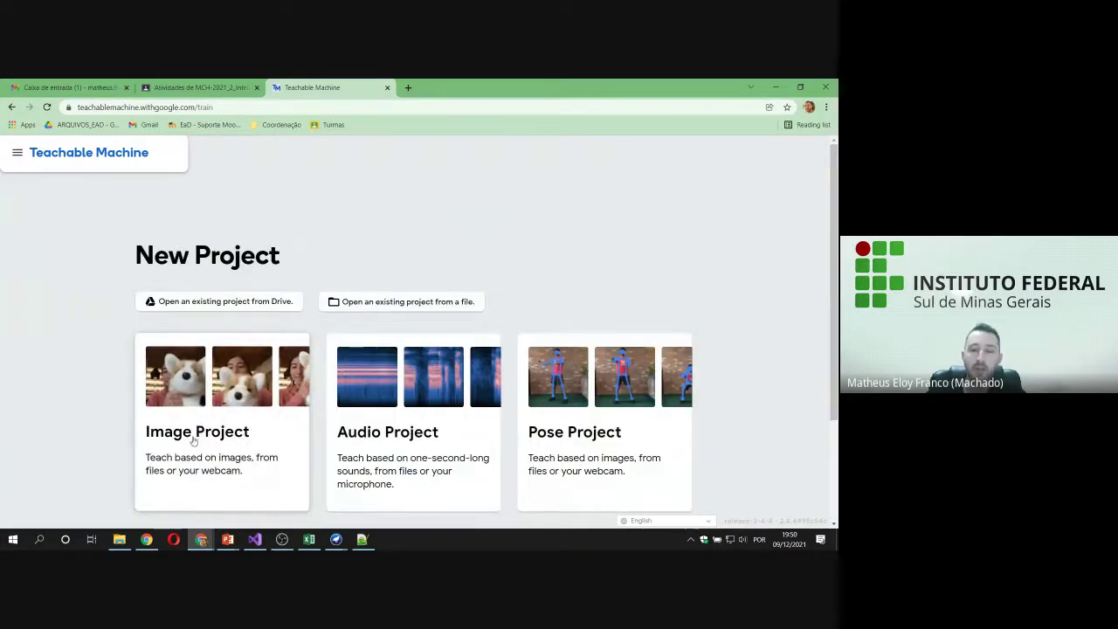
left_click(223, 441)
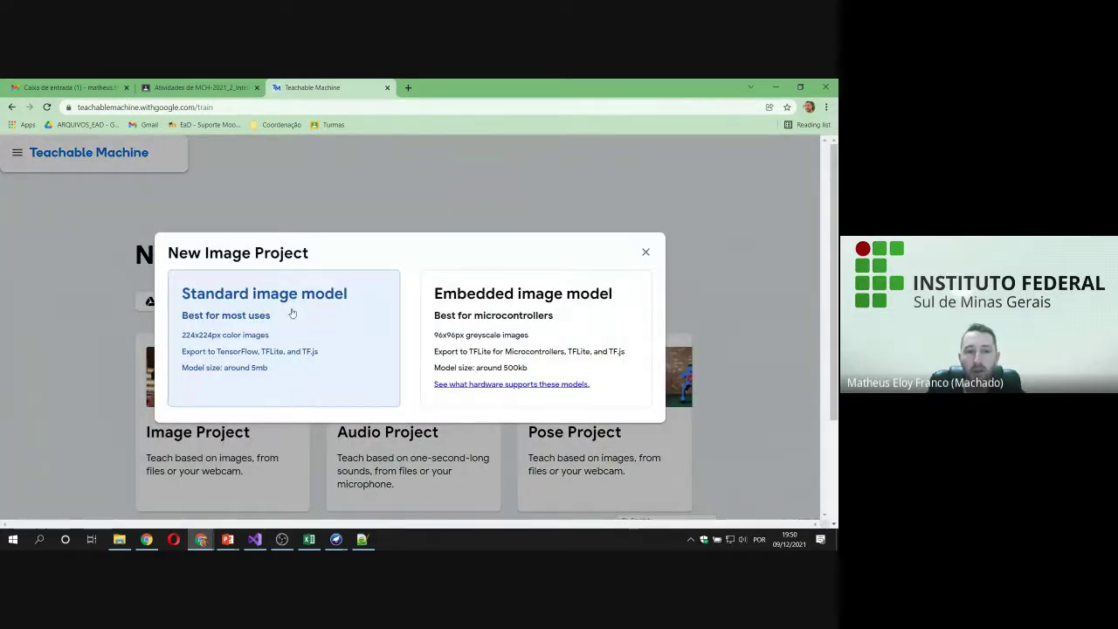
left_click(306, 346)
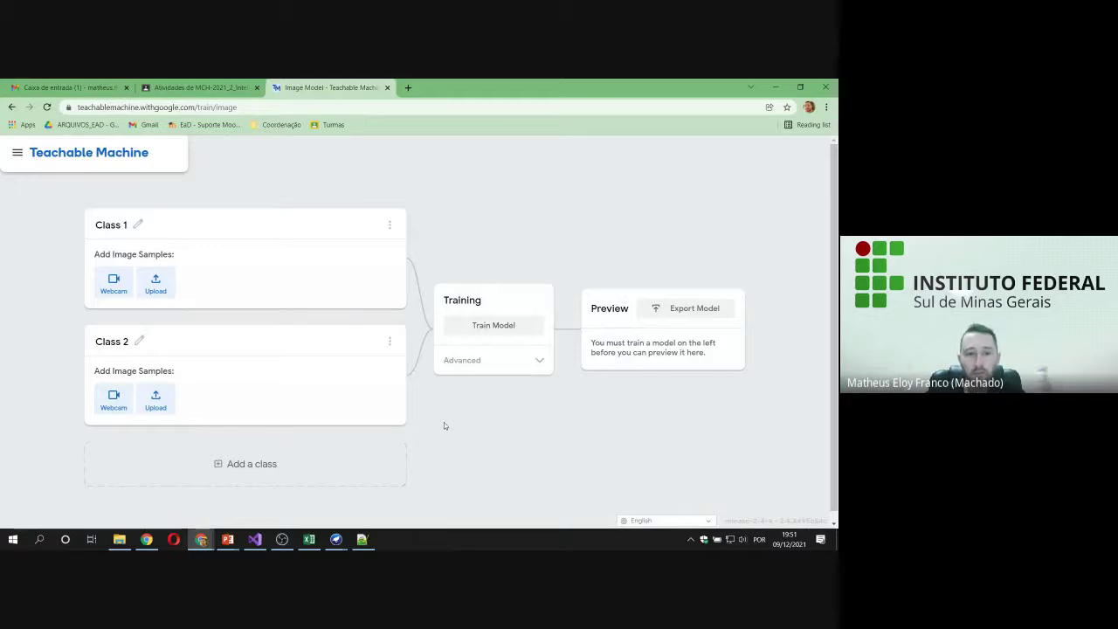
left_click(11, 106)
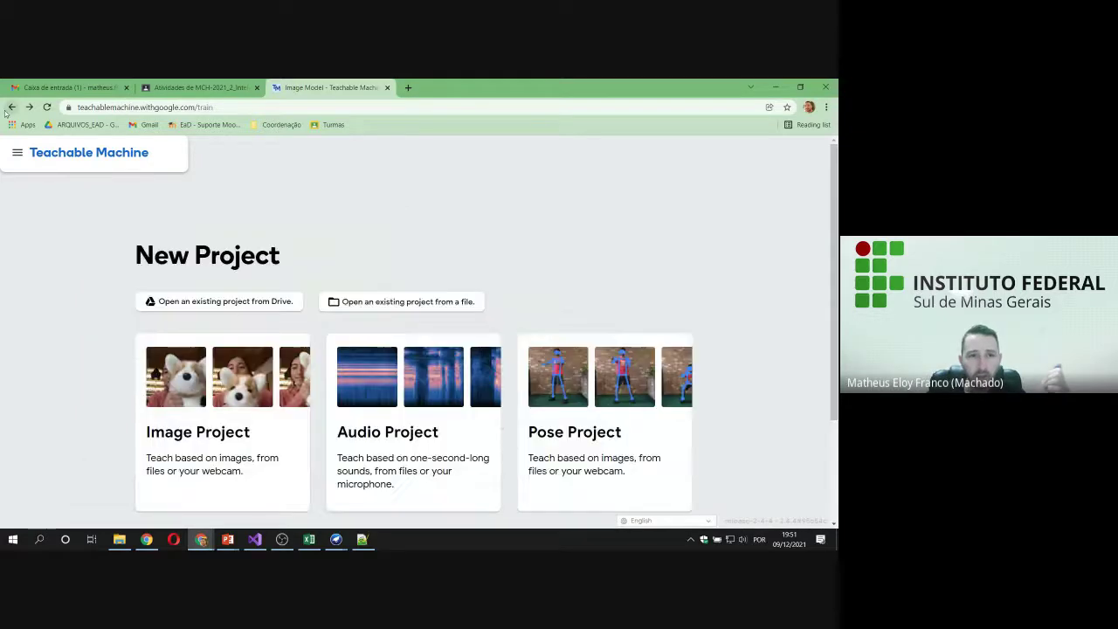
Open the existing project FolhasCafé.tm from Google Drive
left_click(200, 301)
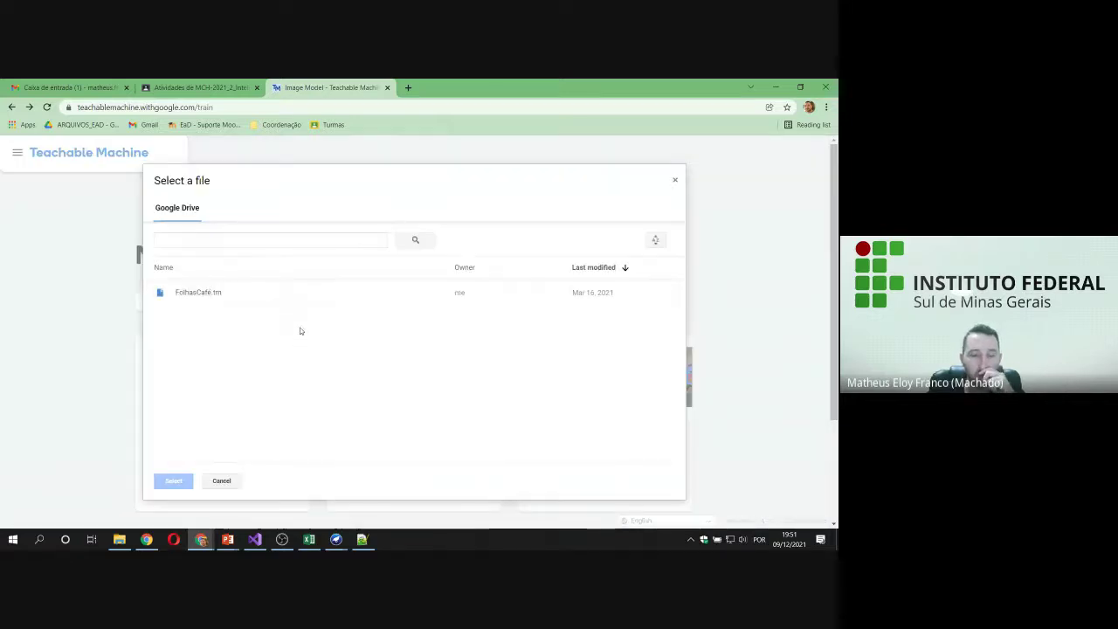
left_click(189, 294)
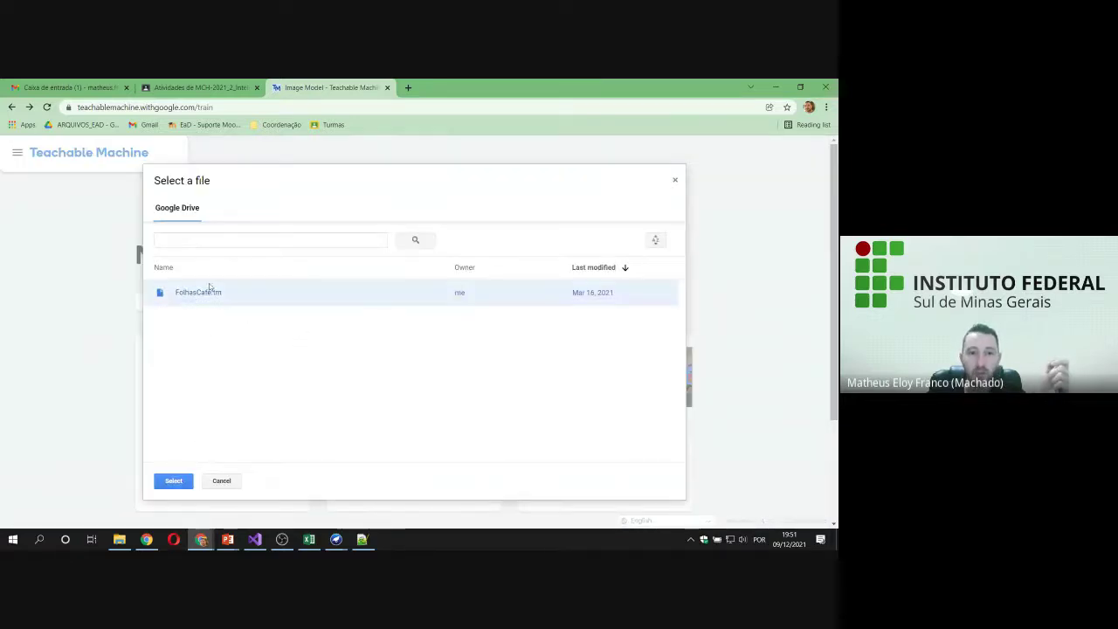
left_click(173, 480)
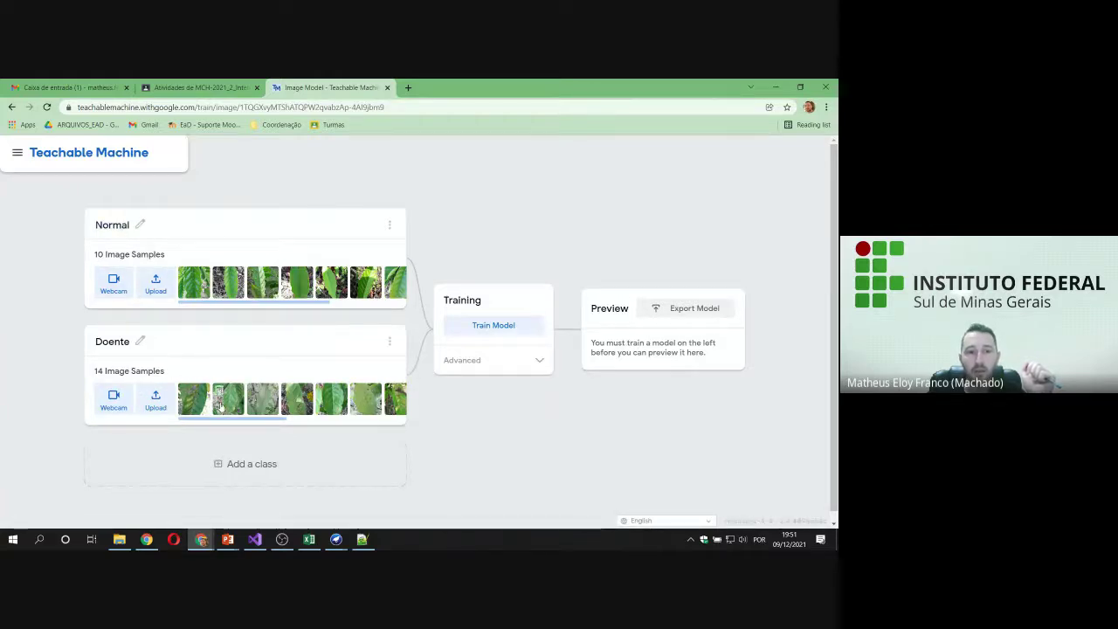
Train the model on the Normal and Doente leaf classes, then turn off the preview input and set its source to File
left_click(493, 325)
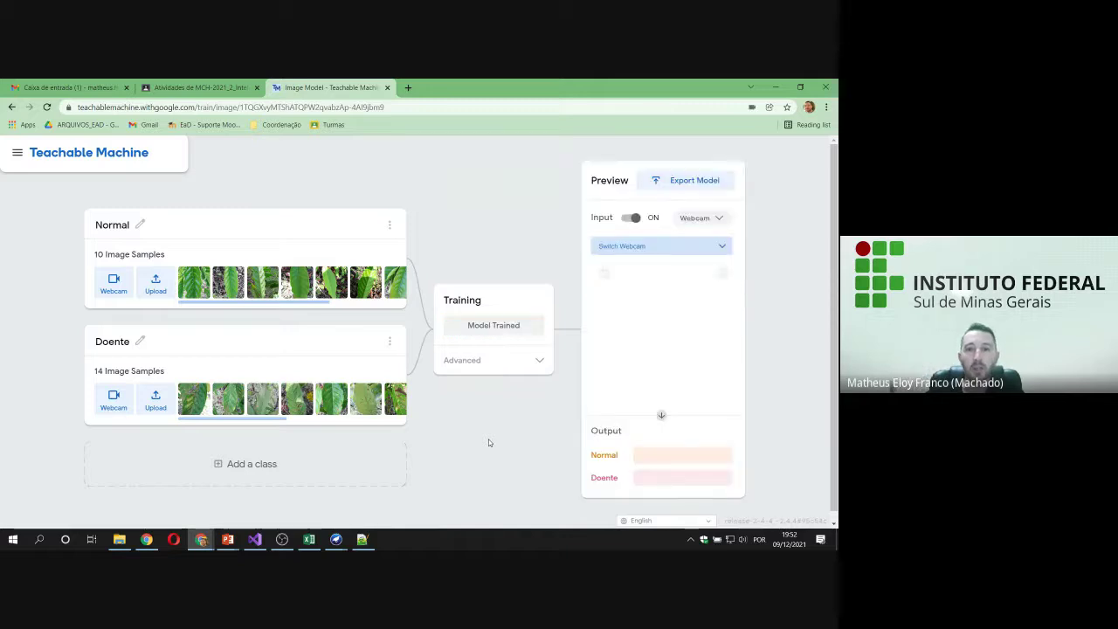
left_click(632, 219)
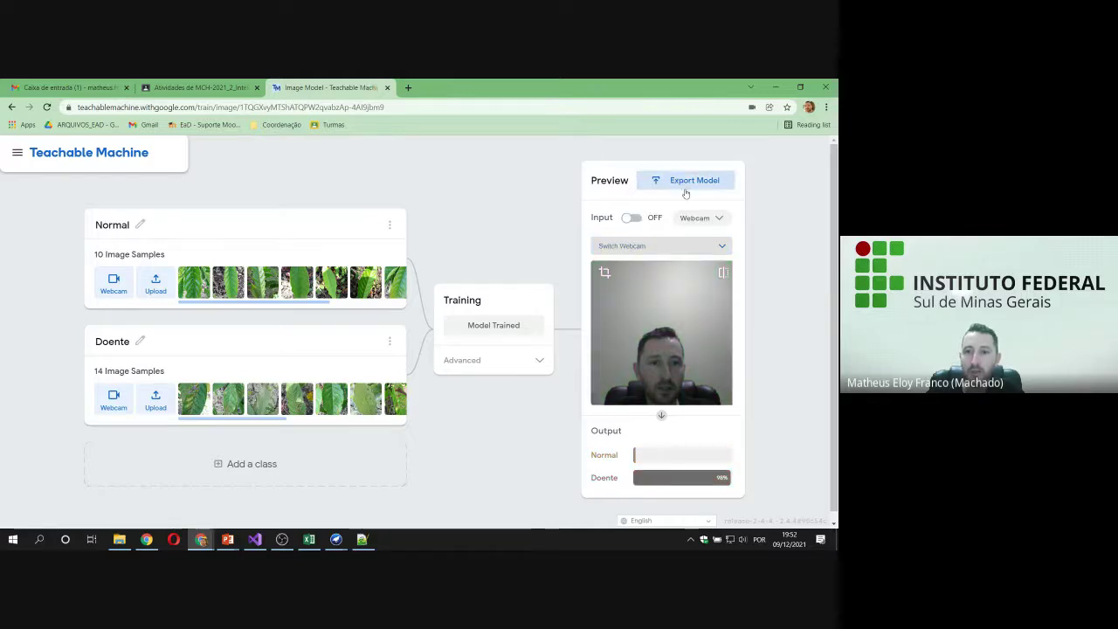
left_click(698, 218)
left_click(687, 236)
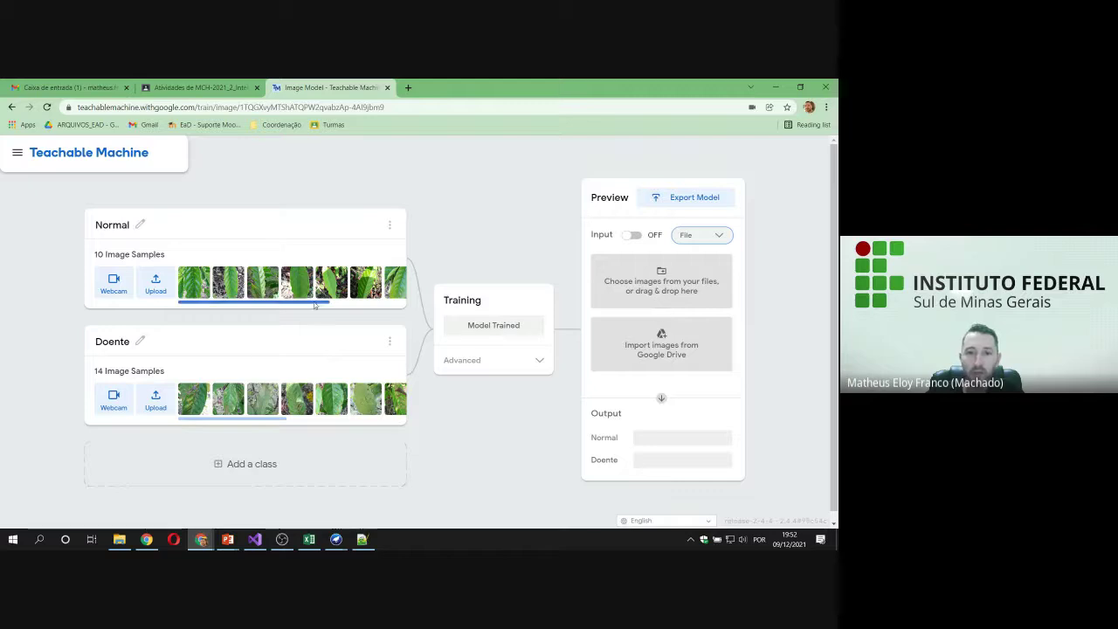
Export the trained model as Tensorflow.js by uploading it to a shareable link, copy the link and close the export dialog
left_click(672, 198)
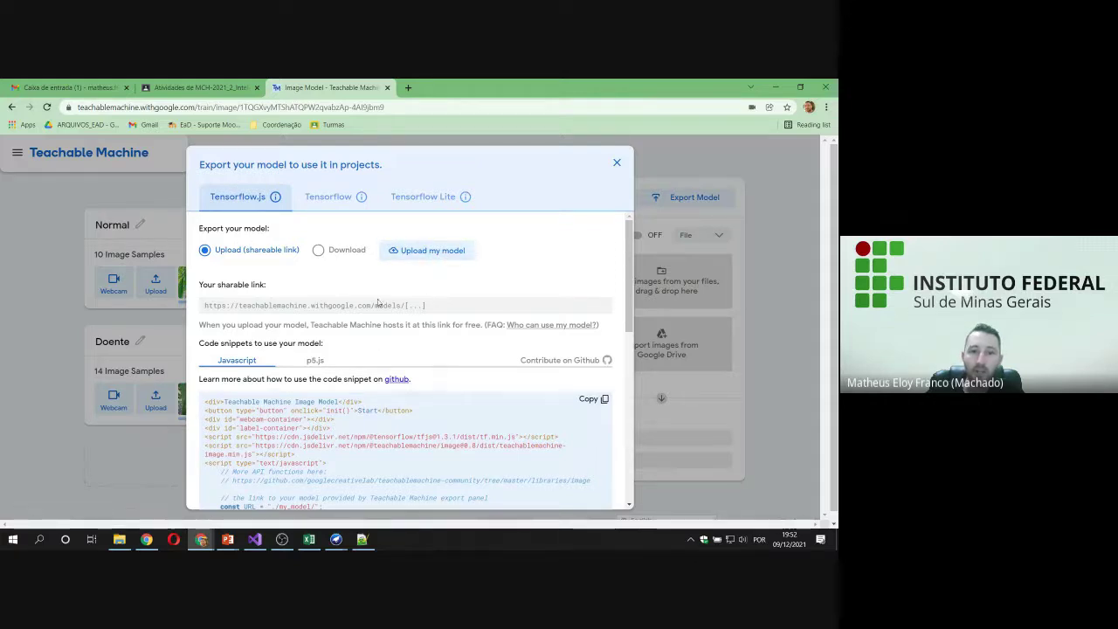
left_click(432, 251)
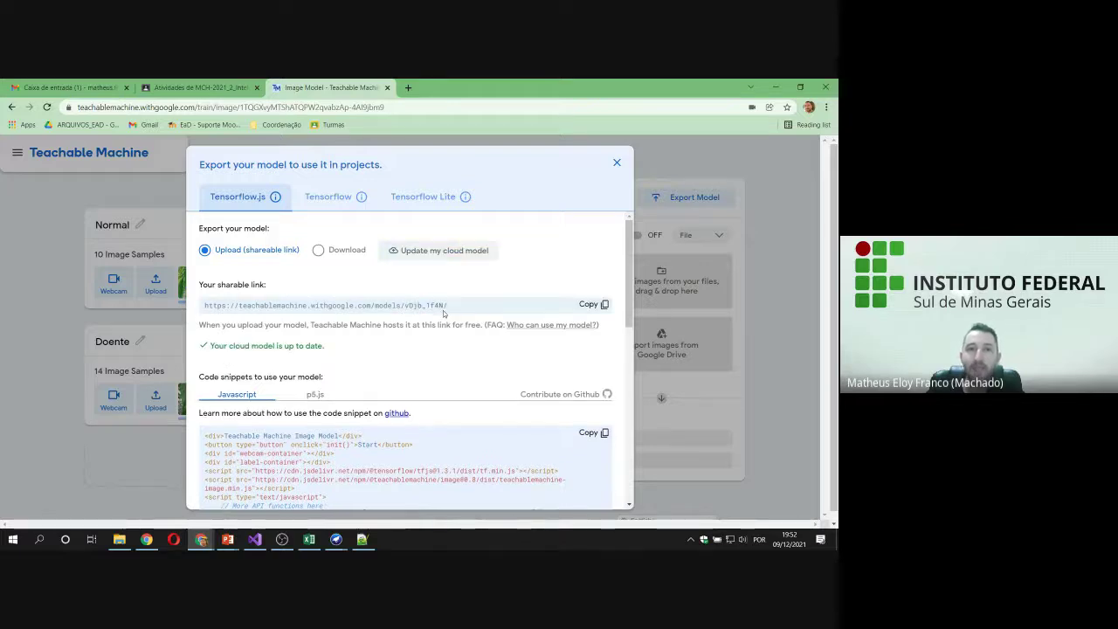
left_click(593, 304)
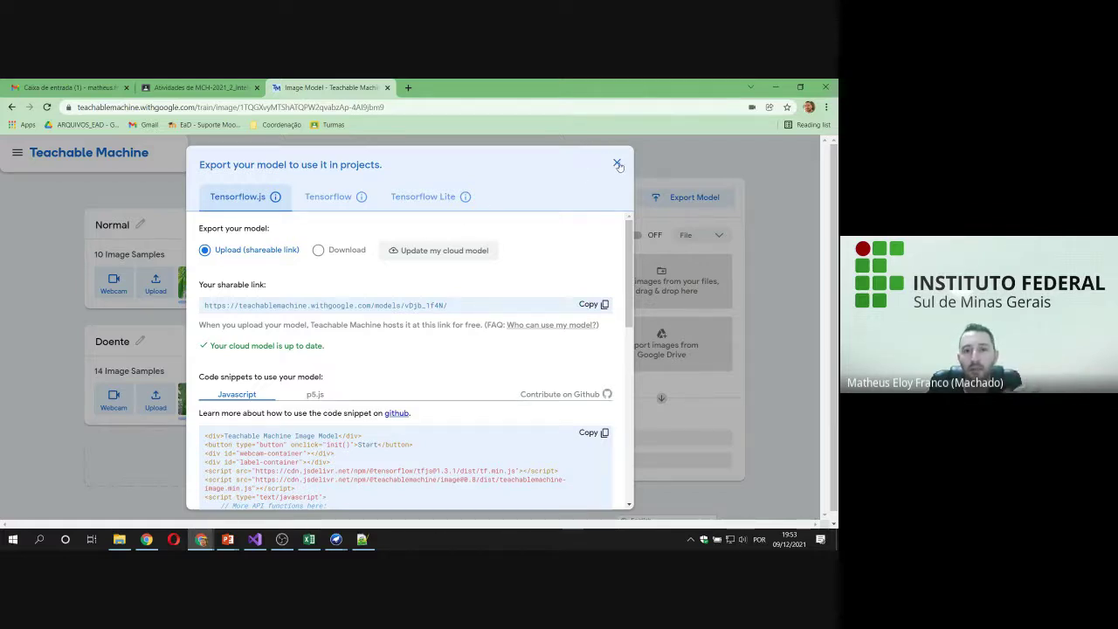
left_click(618, 165)
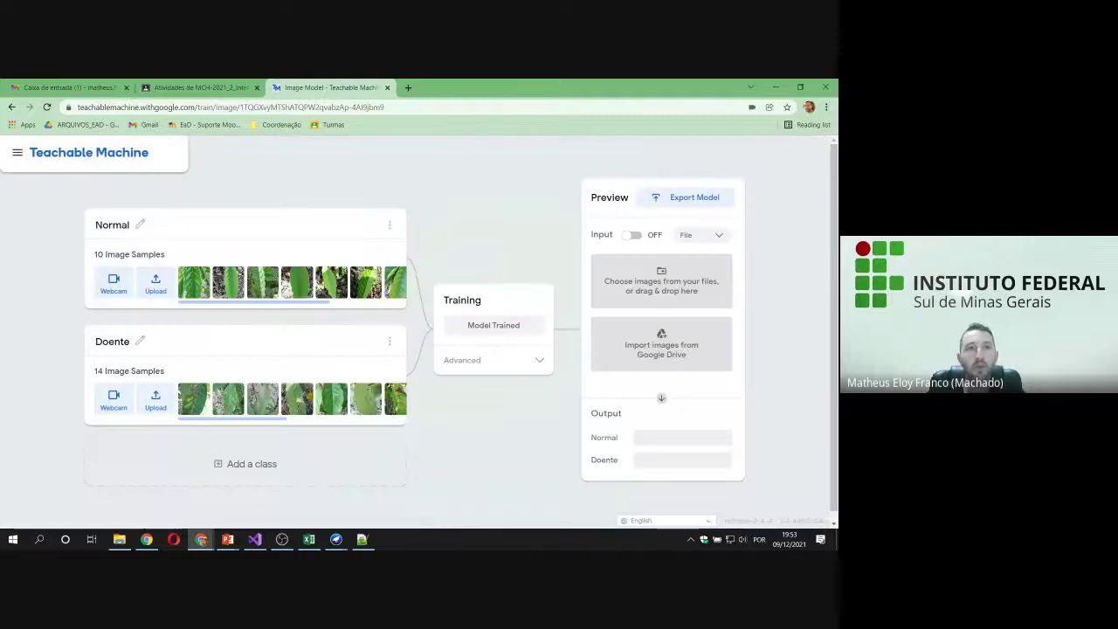